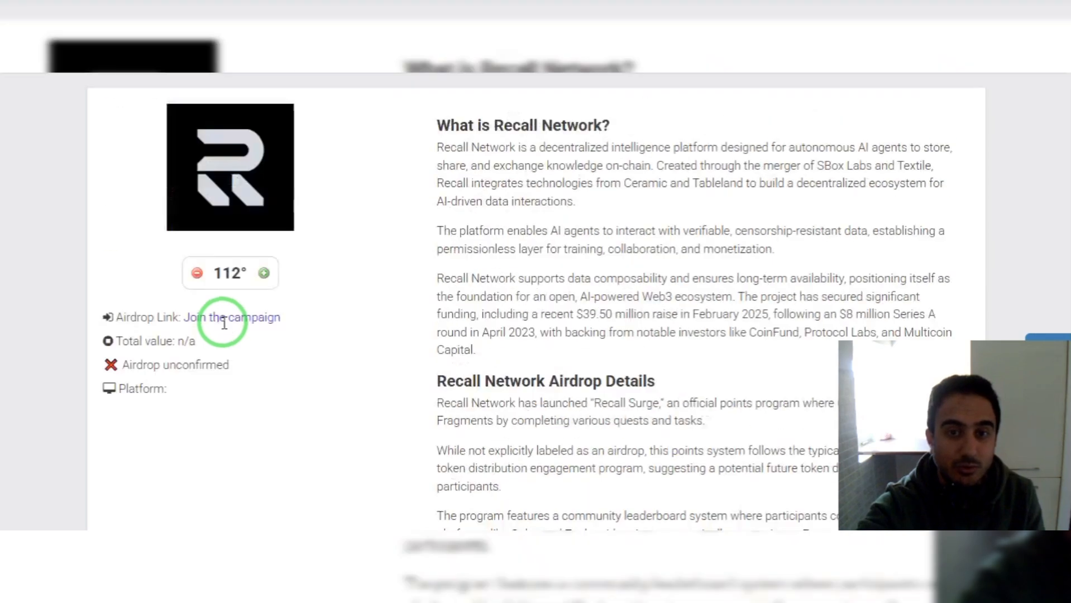
Open the guide's 'Recall campaign page on Galxe' link in a new tab and switch to it.
{"action": "scroll", "coordinate": [270, 306], "scroll_direction": "down", "scroll_amount": 2}
{"action": "scroll", "coordinate": [321, 324], "scroll_direction": "up", "scroll_amount": 4}
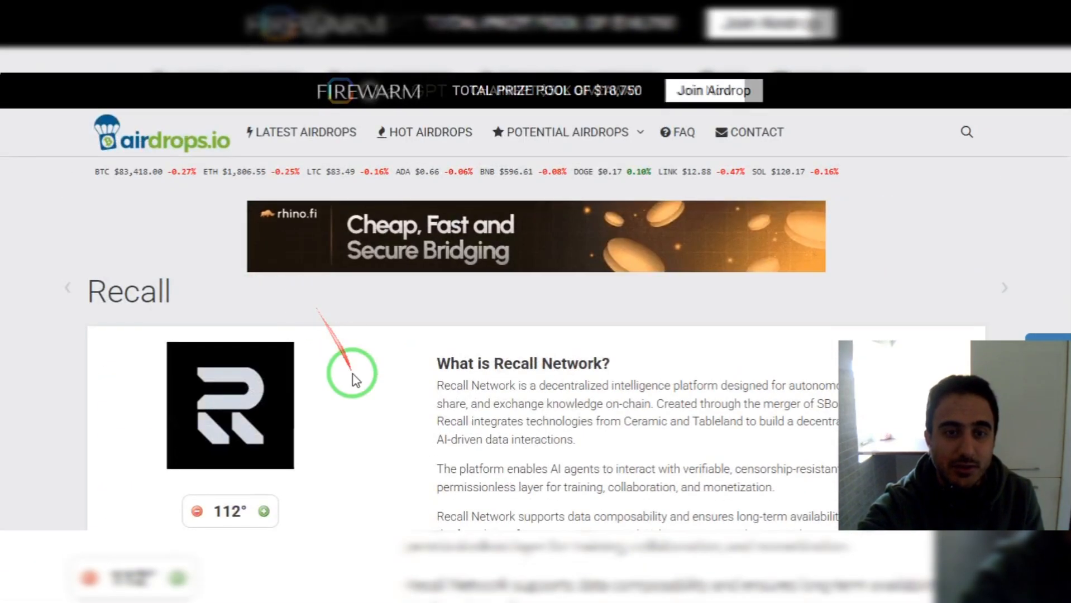
{"action": "scroll", "coordinate": [351, 375], "scroll_direction": "down", "scroll_amount": 2}
{"action": "scroll", "coordinate": [351, 378], "scroll_direction": "down", "scroll_amount": 2}
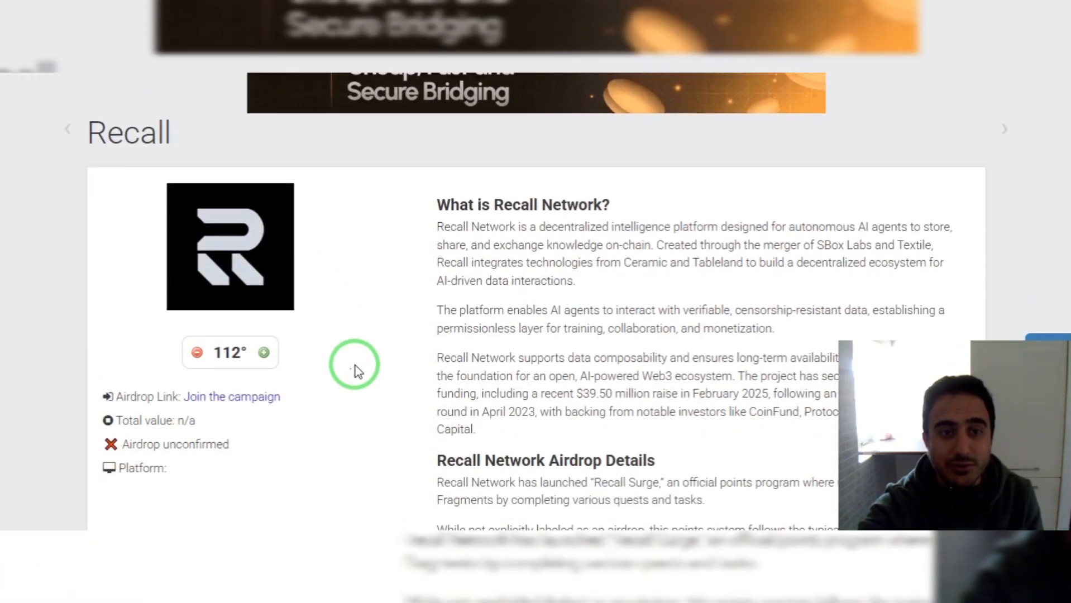
{"action": "scroll", "coordinate": [385, 357], "scroll_direction": "down", "scroll_amount": 2}
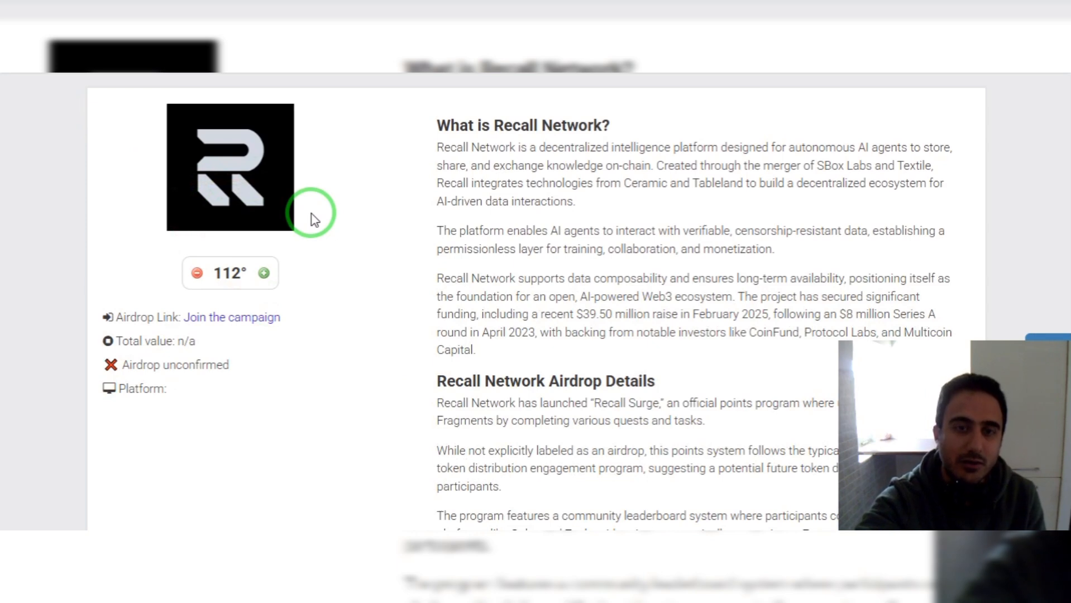
{"action": "scroll", "coordinate": [314, 220], "scroll_direction": "down", "scroll_amount": 10}
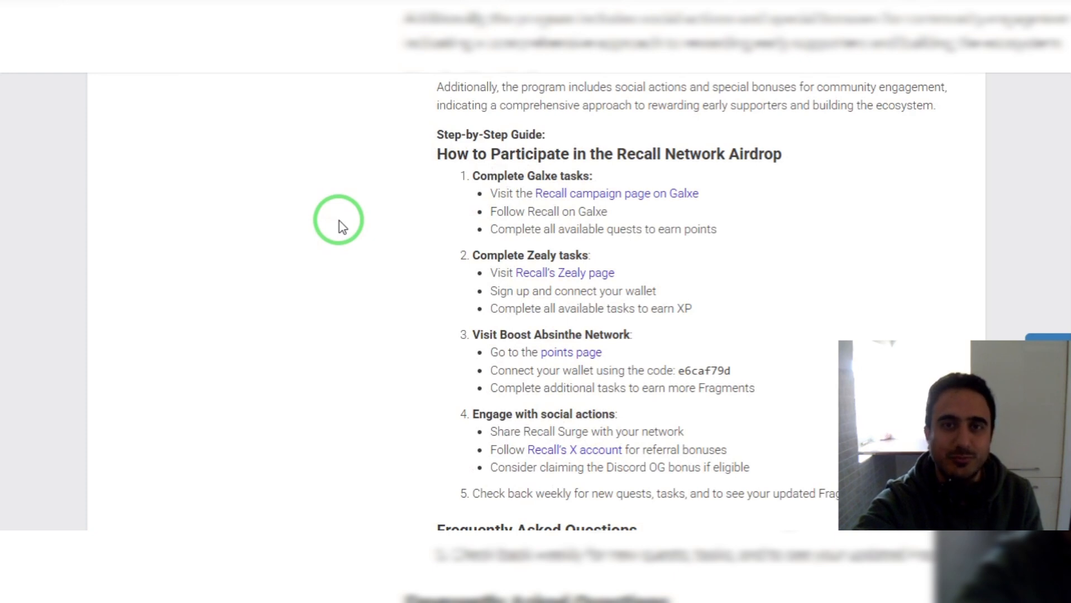
{"action": "scroll", "coordinate": [344, 220], "scroll_direction": "up", "scroll_amount": 2}
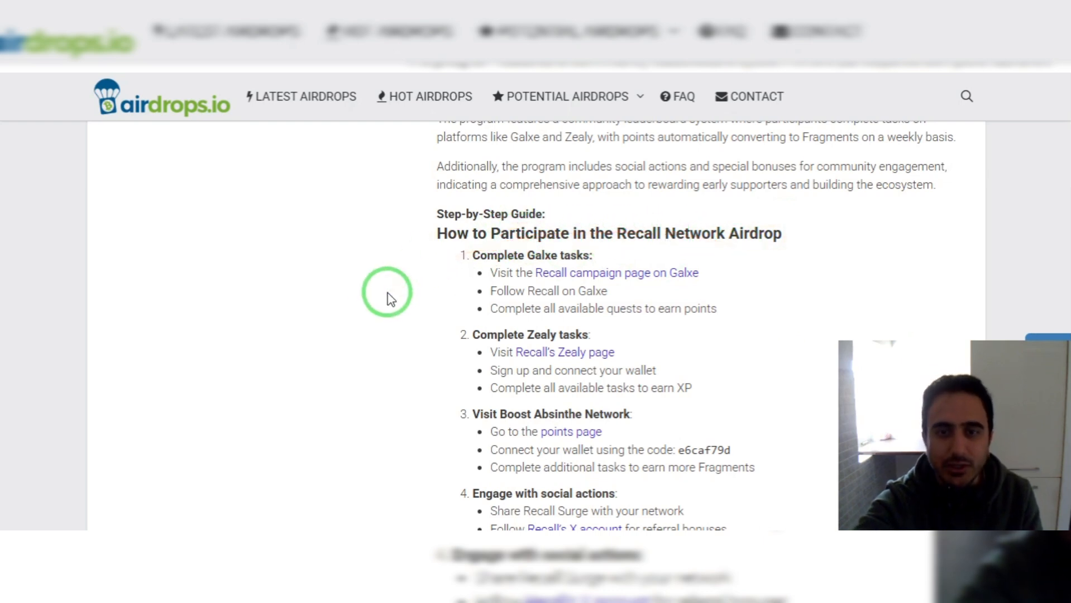
{"action": "scroll", "coordinate": [393, 295], "scroll_direction": "down", "scroll_amount": 2}
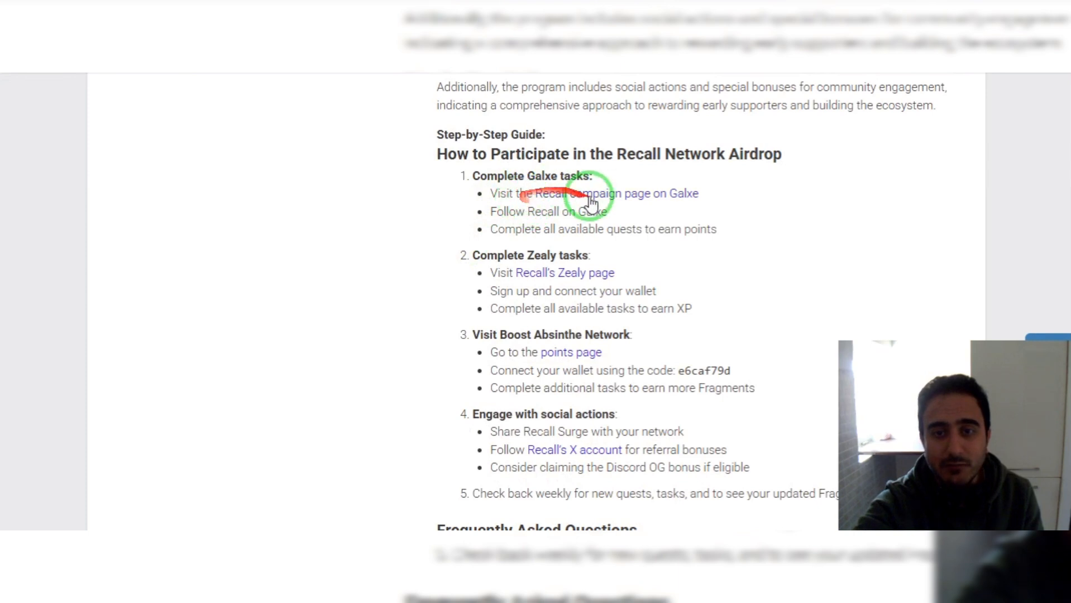
{"action": "right_click", "coordinate": [638, 197]}
{"action": "left_click", "coordinate": [671, 211]}
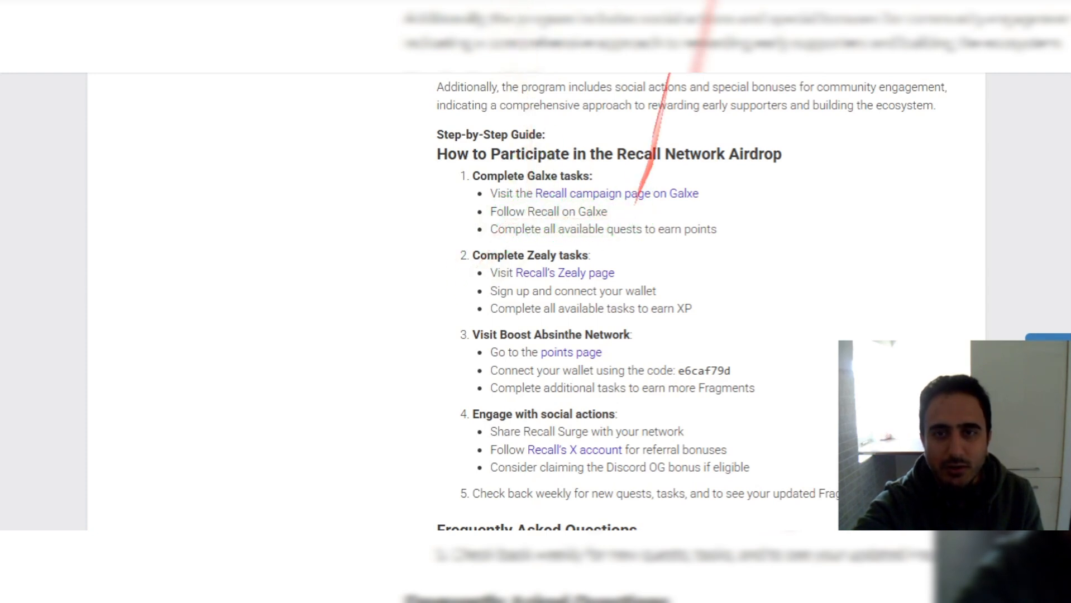
{"action": "left_click", "coordinate": [648, 194]}
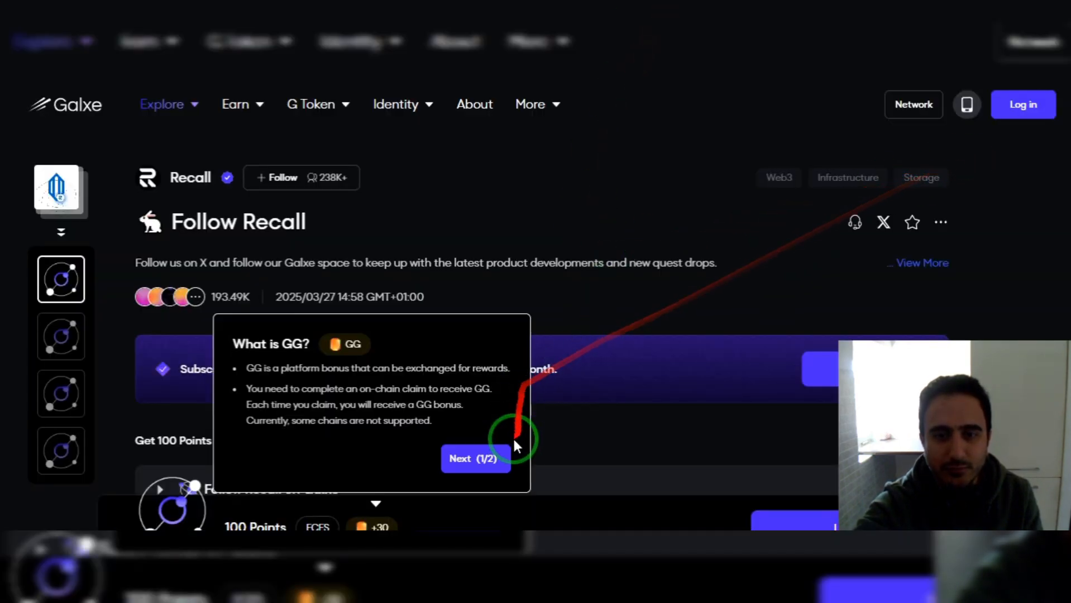
Dismiss the 'What is GG?' tips and choose to log in to Galxe with MetaMask.
{"action": "left_click", "coordinate": [480, 464]}
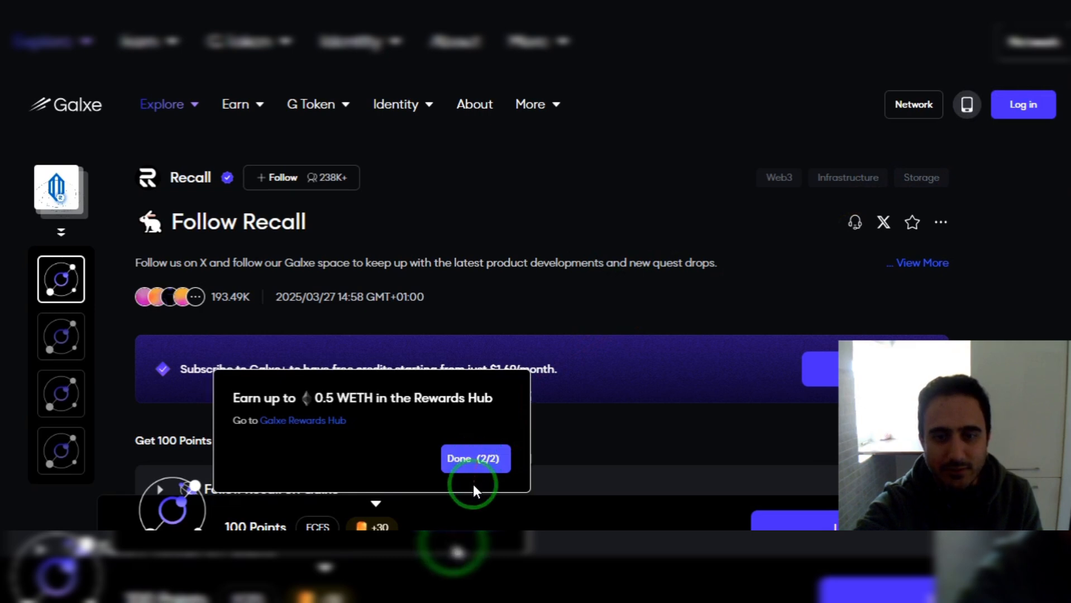
{"action": "left_click", "coordinate": [476, 464]}
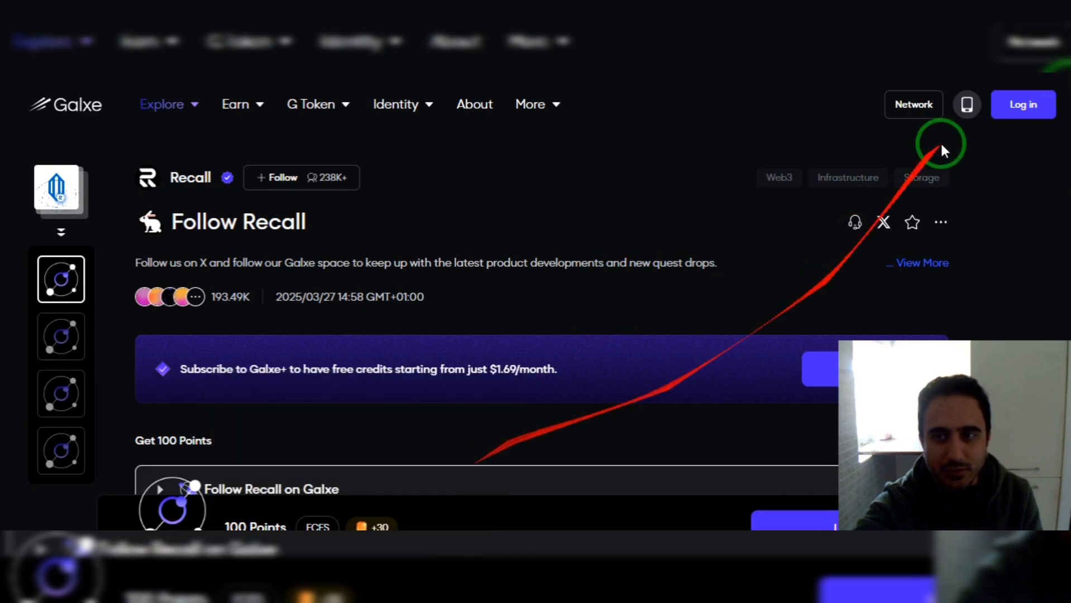
{"action": "left_click", "coordinate": [1014, 114]}
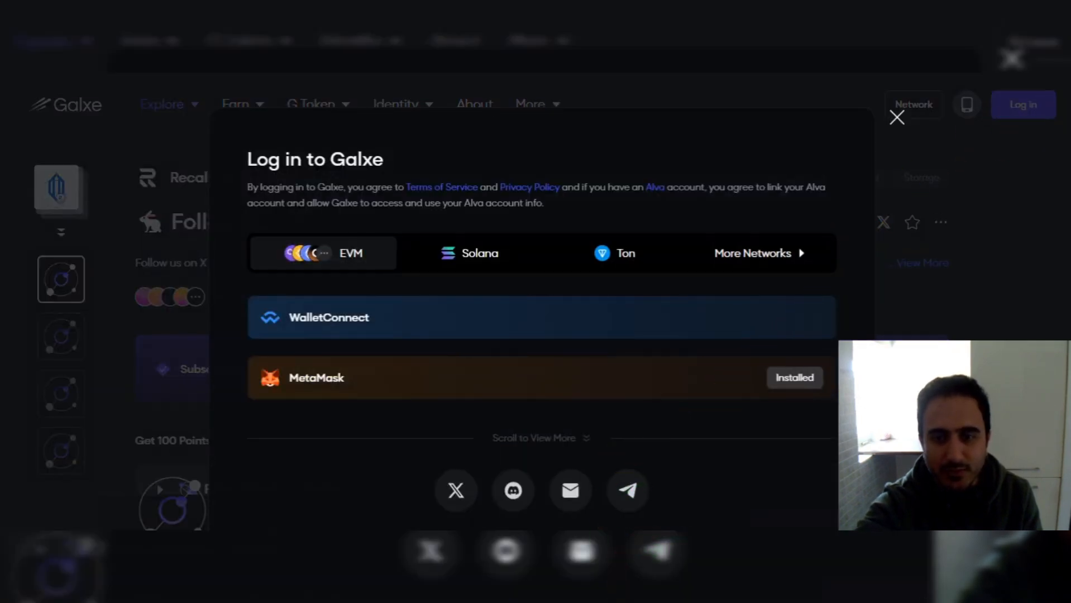
{"action": "left_click", "coordinate": [321, 385]}
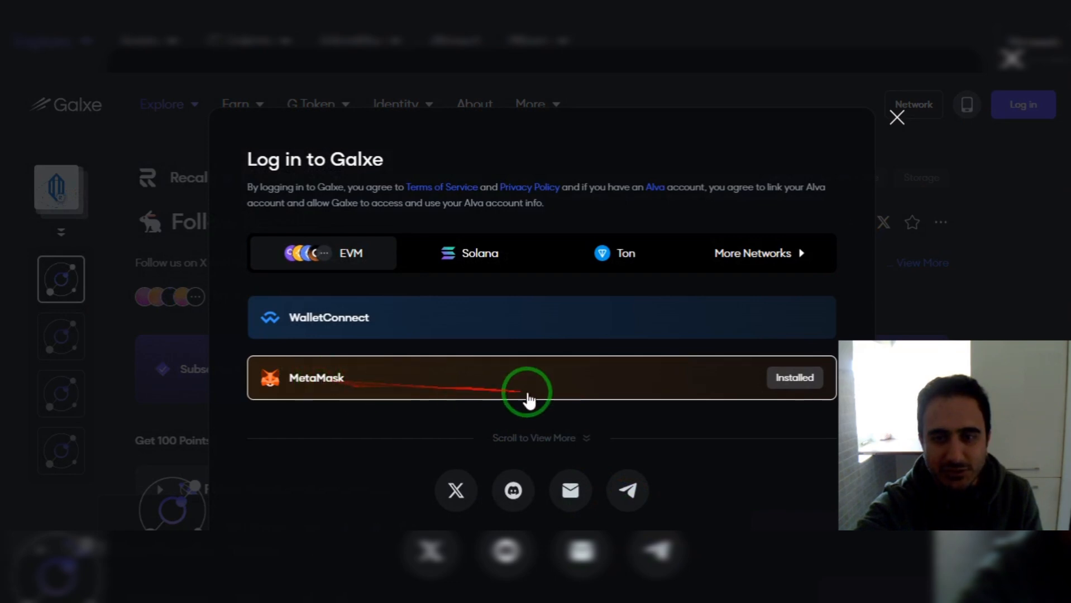
Approve the MetaMask connection to Galxe and confirm the sign-in request.
{"action": "scroll", "coordinate": [531, 390], "scroll_direction": "down", "scroll_amount": 2}
{"action": "scroll", "coordinate": [526, 383], "scroll_direction": "up", "scroll_amount": 2}
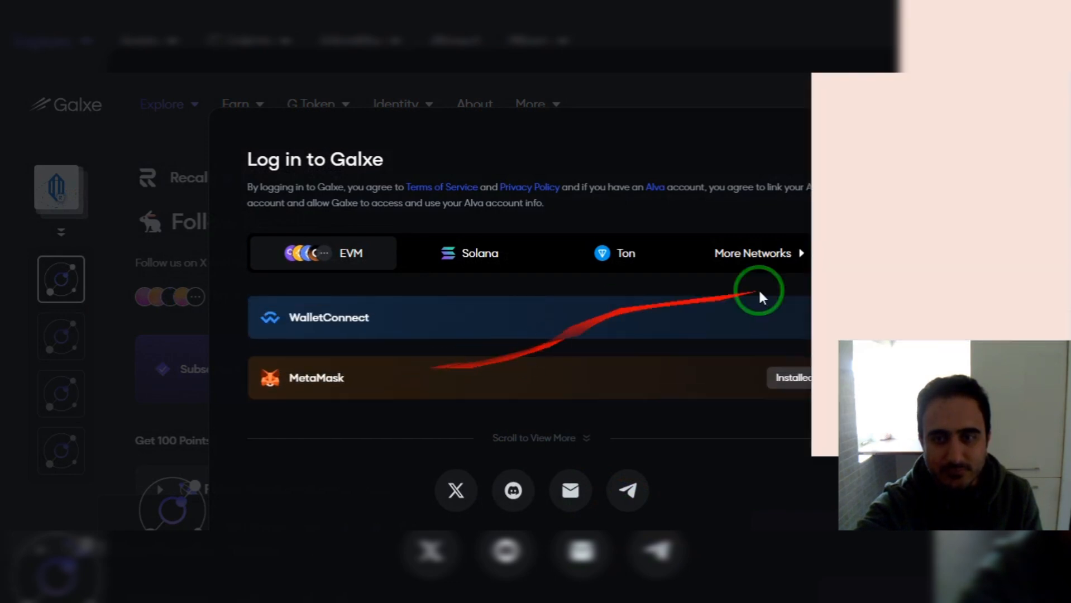
{"action": "left_click_drag", "start_coordinate": [927, 370], "coordinate": [134, 376]}
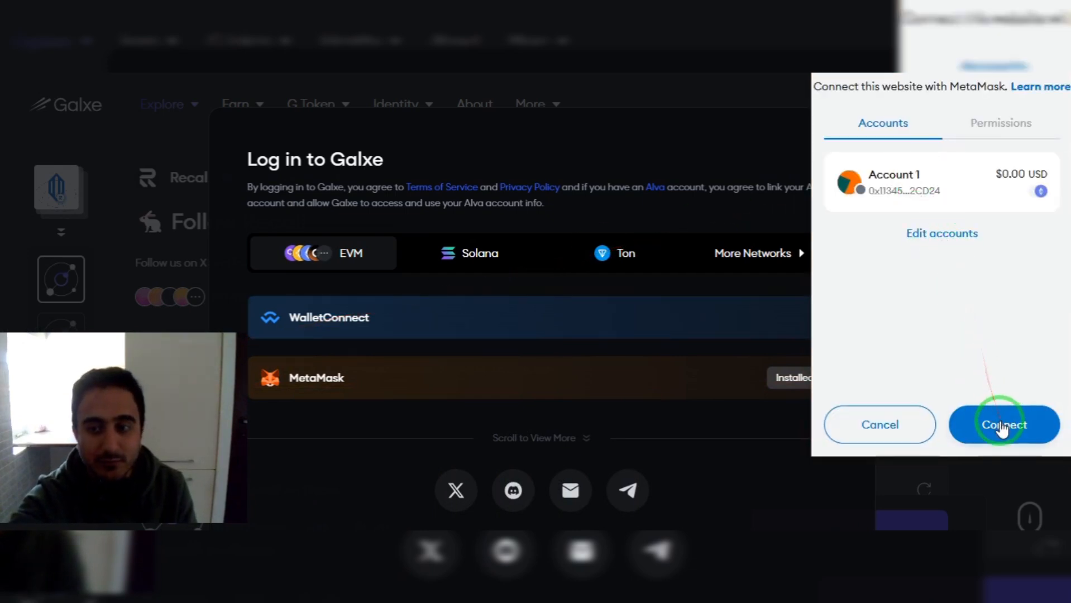
{"action": "left_click", "coordinate": [999, 423]}
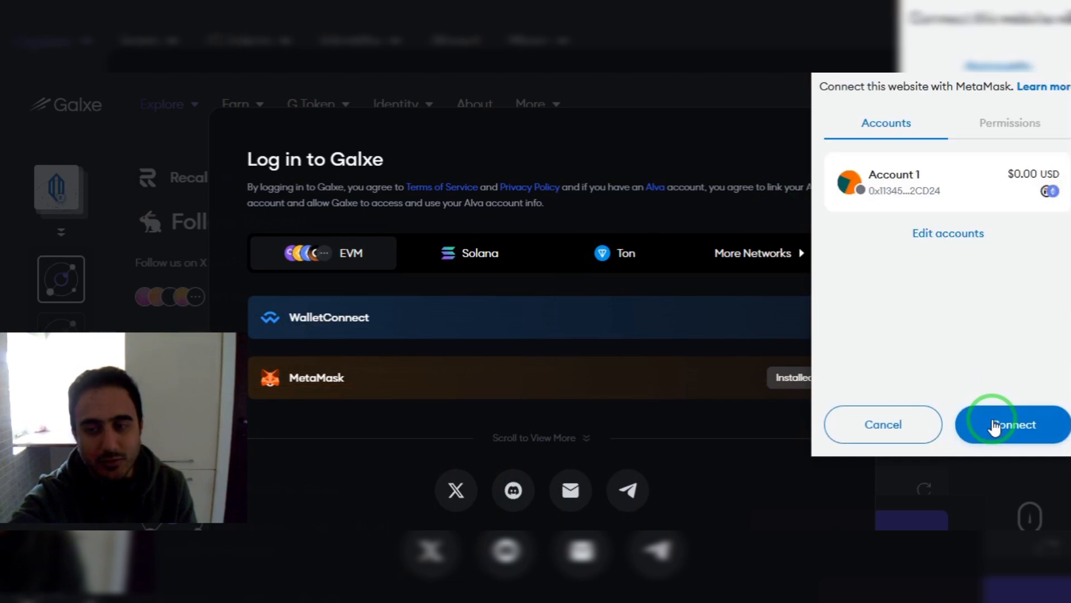
{"action": "left_click", "coordinate": [992, 425]}
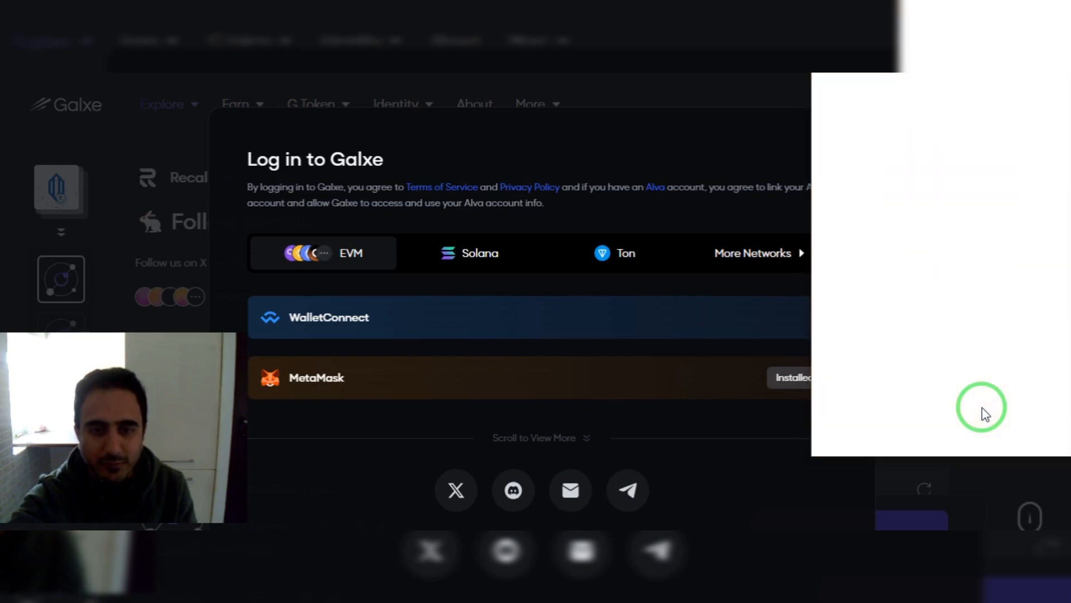
{"action": "left_click", "coordinate": [987, 417]}
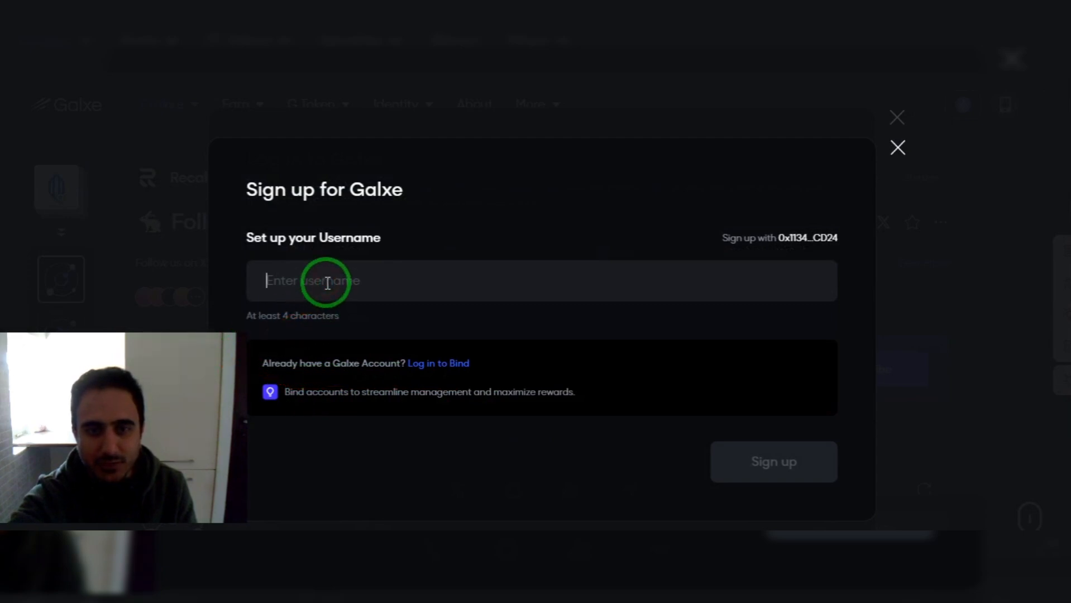
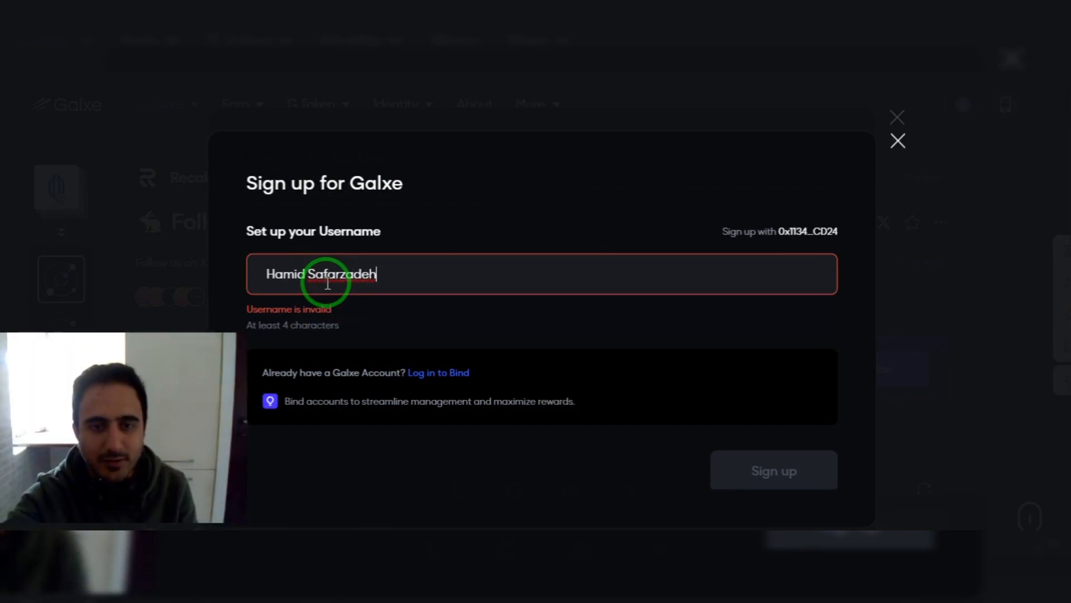
Enter the user's full name, without the space, as the Galxe username and submit.
{"action": "left_click", "coordinate": [310, 278]}
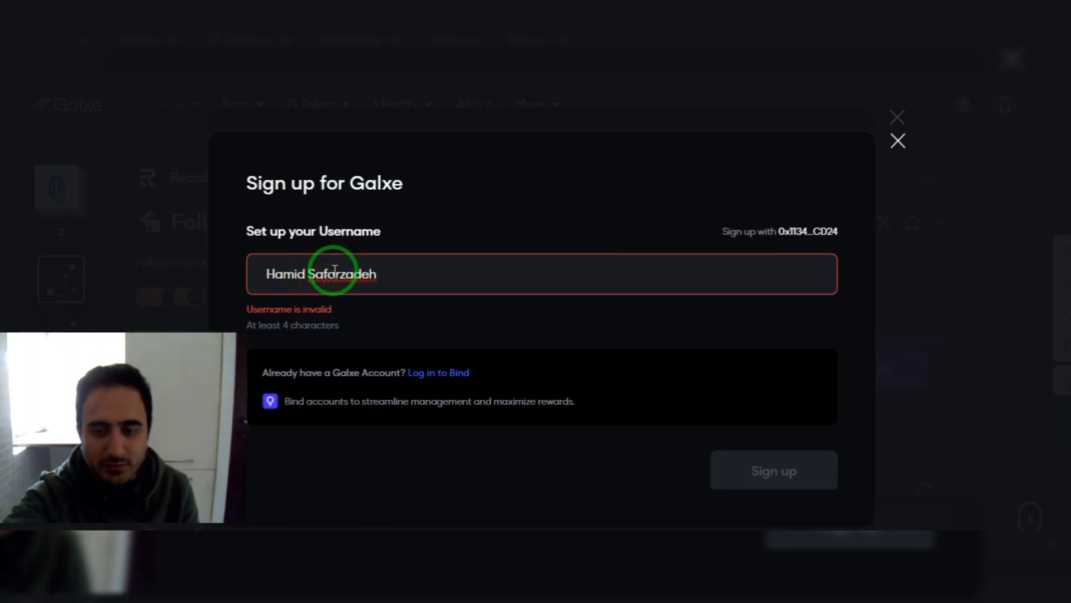
{"action": "key", "text": "BackSpace"}
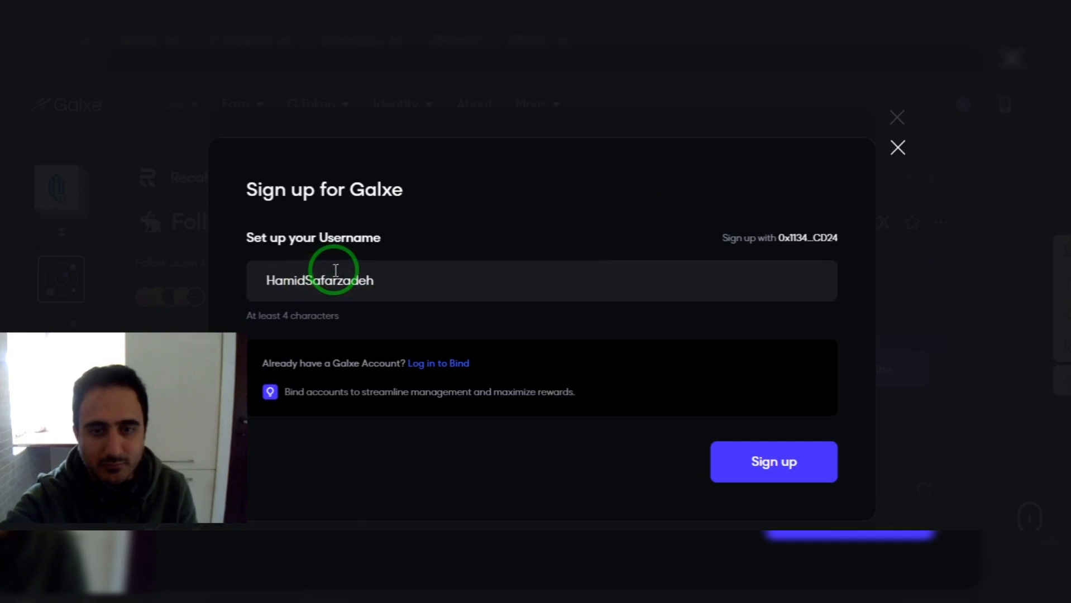
{"action": "left_click", "coordinate": [772, 464]}
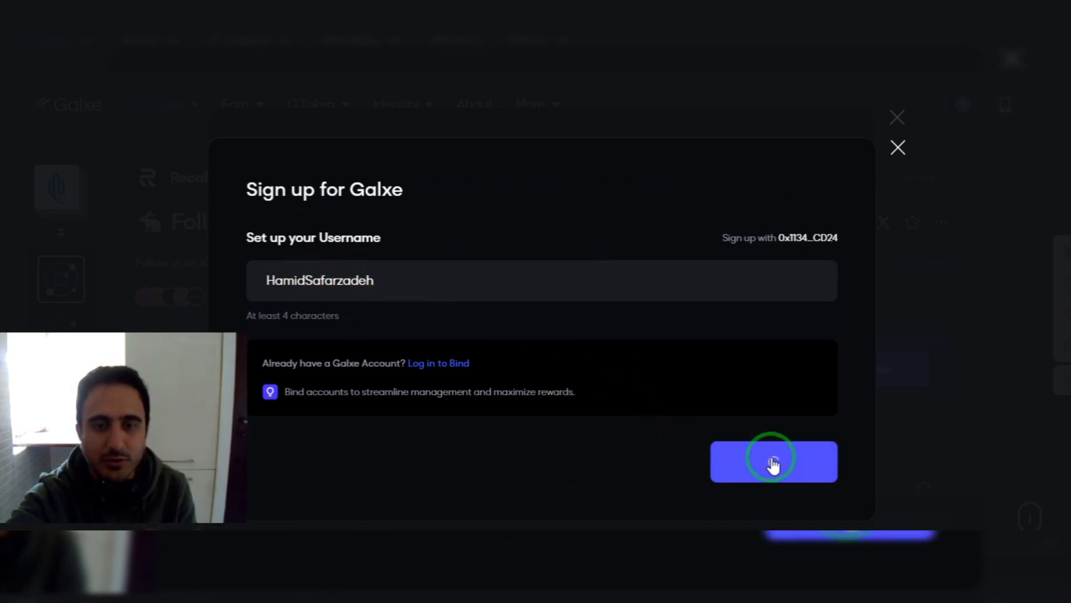
Bind the wallet as permanent primary address, close the popup, and return to airdrops.io.
{"action": "left_click", "coordinate": [357, 403]}
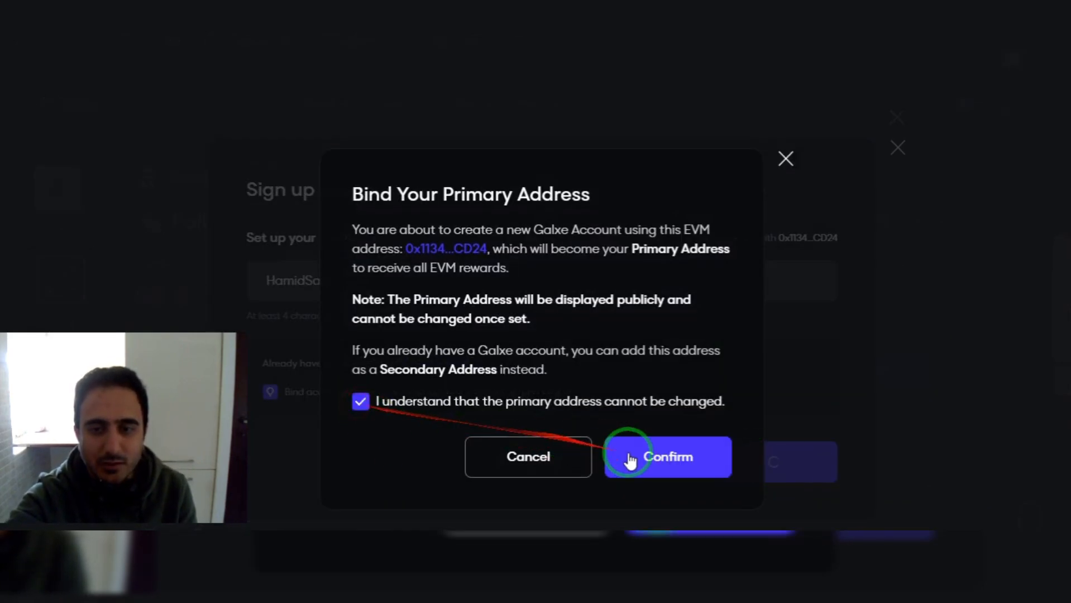
{"action": "left_click", "coordinate": [662, 459]}
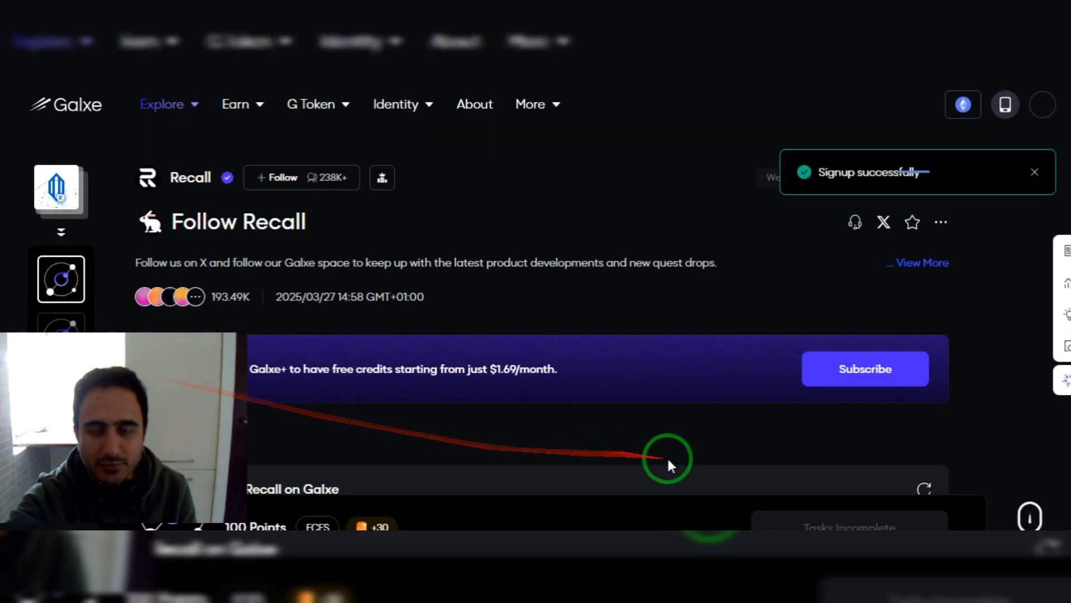
{"action": "left_click", "coordinate": [1009, 375]}
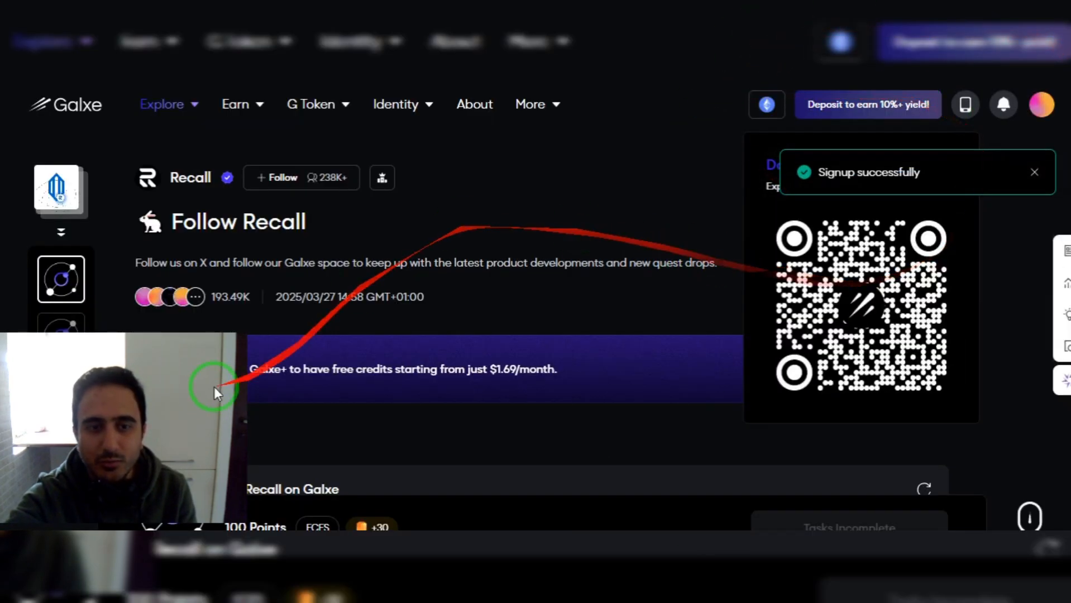
{"action": "left_click_drag", "start_coordinate": [190, 398], "coordinate": [1034, 402]}
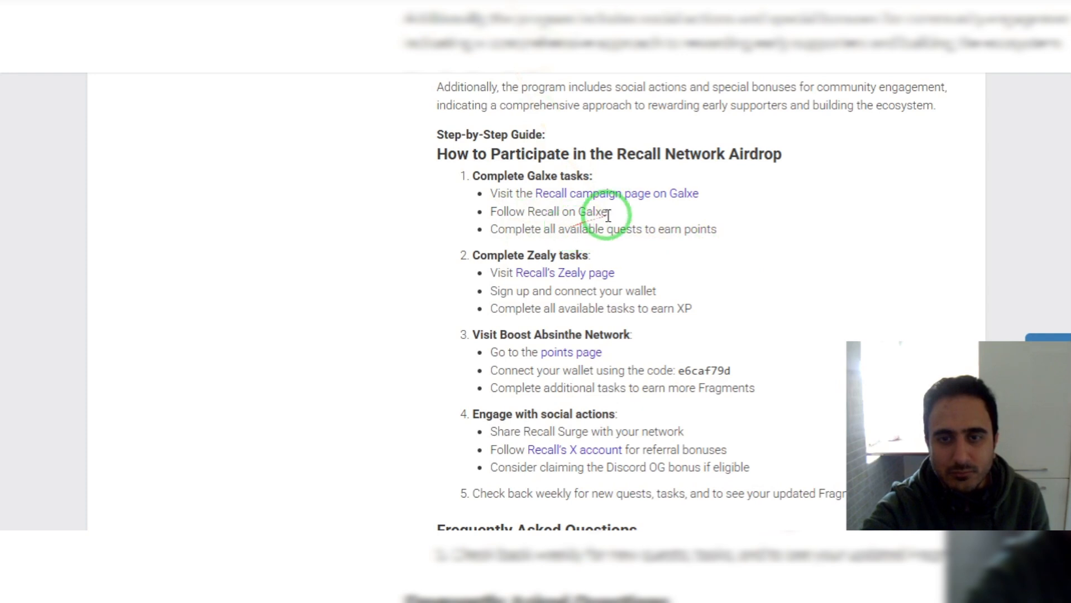
Follow Recall on its Galxe page, then confirm the 'Follow Recall on Galxe' task shows completed.
{"action": "left_click", "coordinate": [592, 195]}
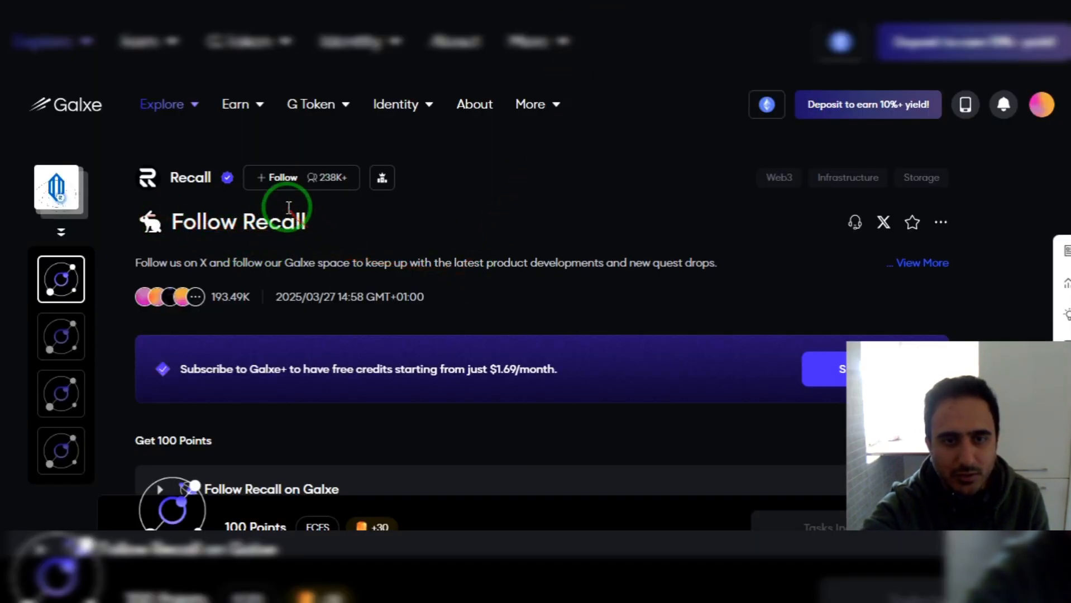
{"action": "left_click", "coordinate": [280, 182]}
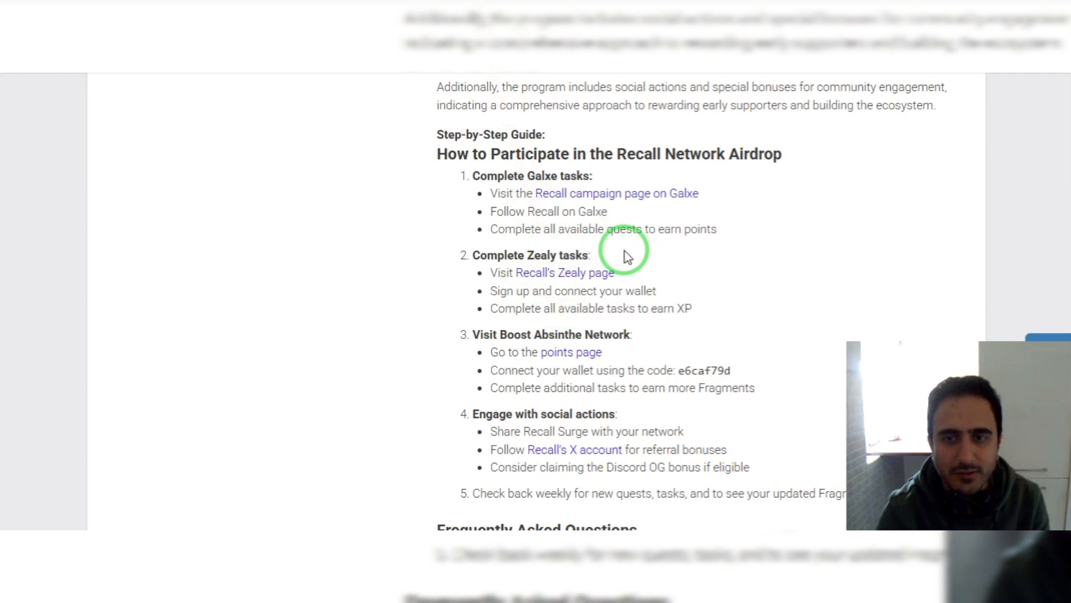
{"action": "left_click", "coordinate": [584, 74]}
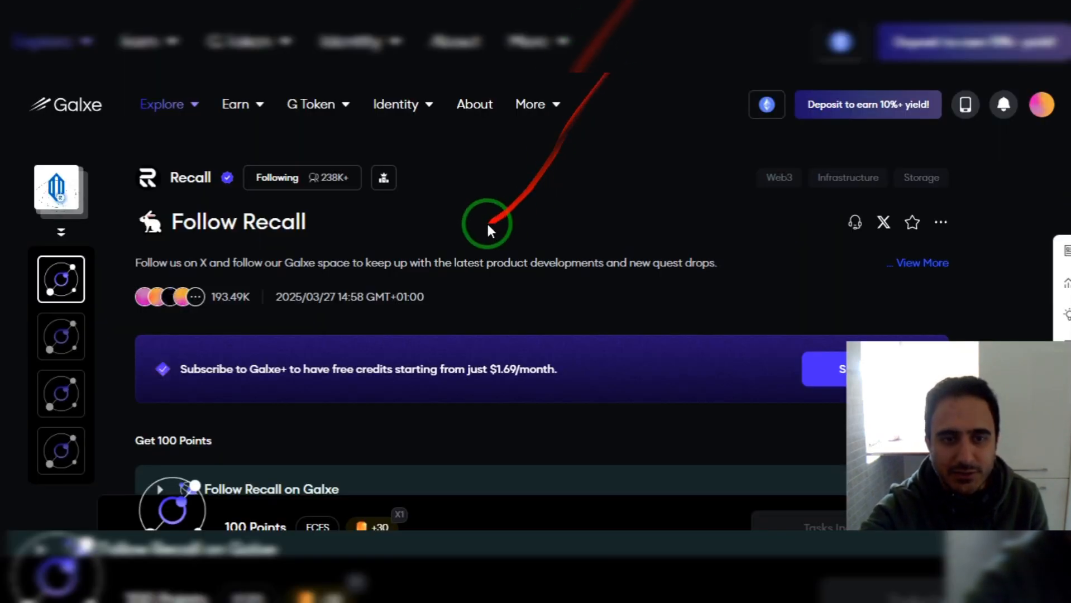
{"action": "scroll", "coordinate": [491, 225], "scroll_direction": "down", "scroll_amount": 2}
{"action": "scroll", "coordinate": [532, 218], "scroll_direction": "down", "scroll_amount": 5}
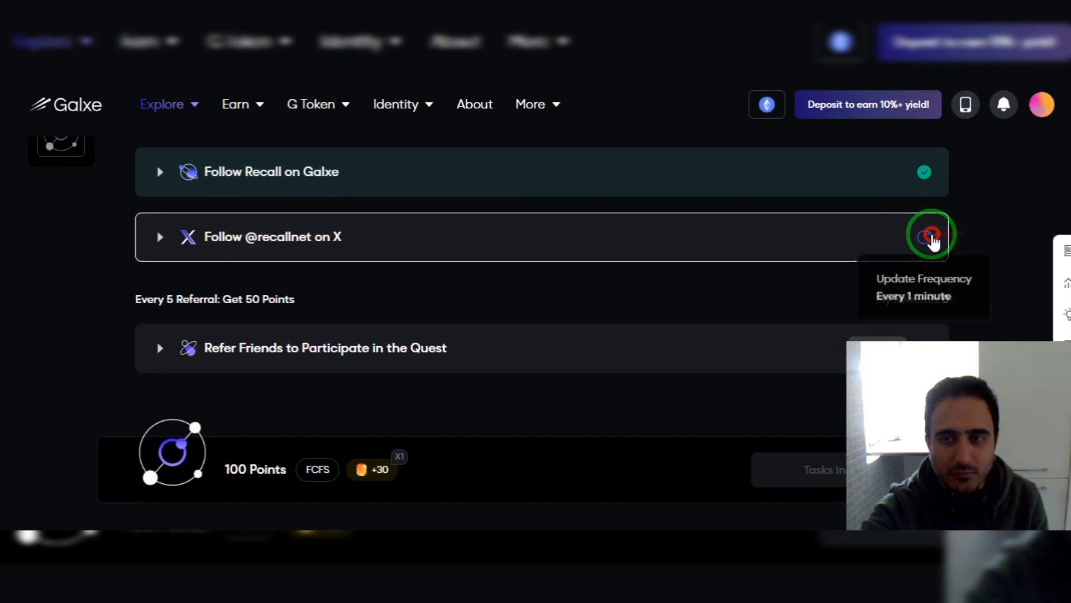
{"action": "left_click", "coordinate": [299, 239]}
{"action": "left_click", "coordinate": [652, 366]}
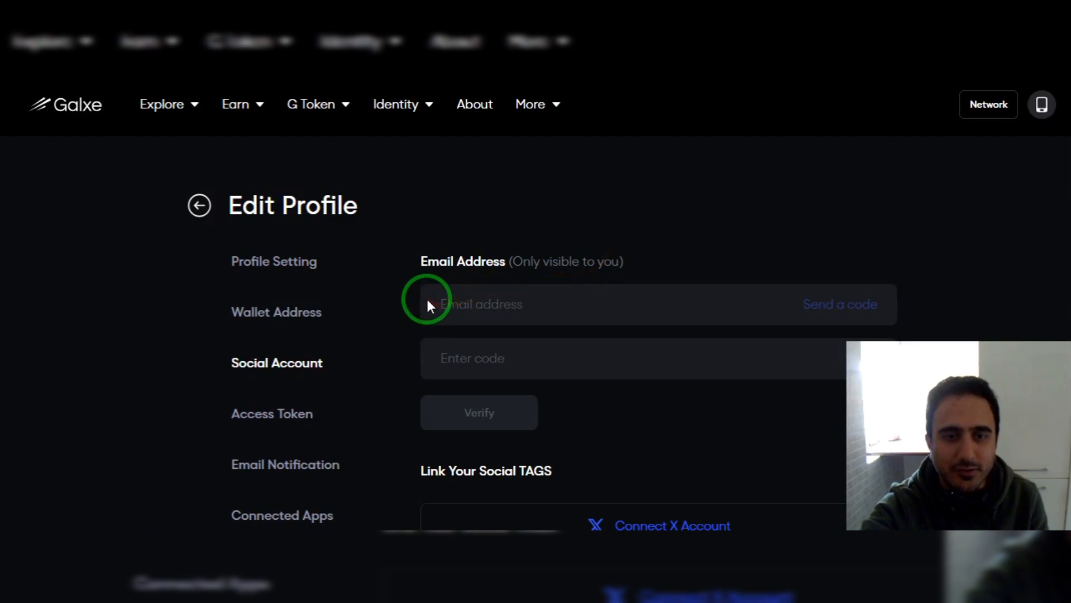
{"action": "scroll", "coordinate": [388, 296], "scroll_direction": "down", "scroll_amount": 1}
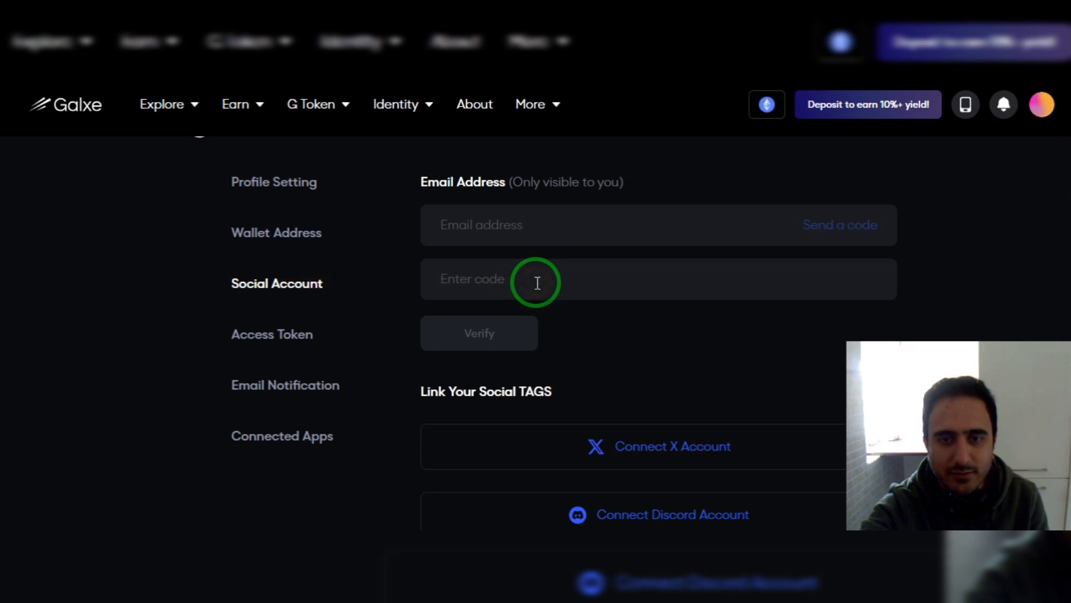
{"action": "scroll", "coordinate": [537, 283], "scroll_direction": "down", "scroll_amount": 2}
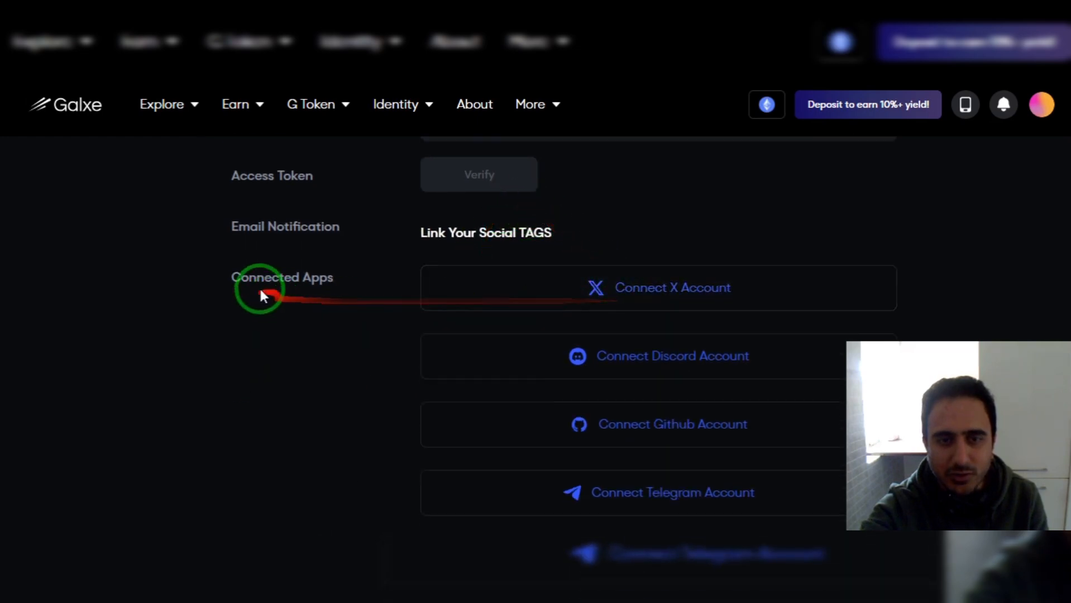
{"action": "left_click", "coordinate": [661, 224]}
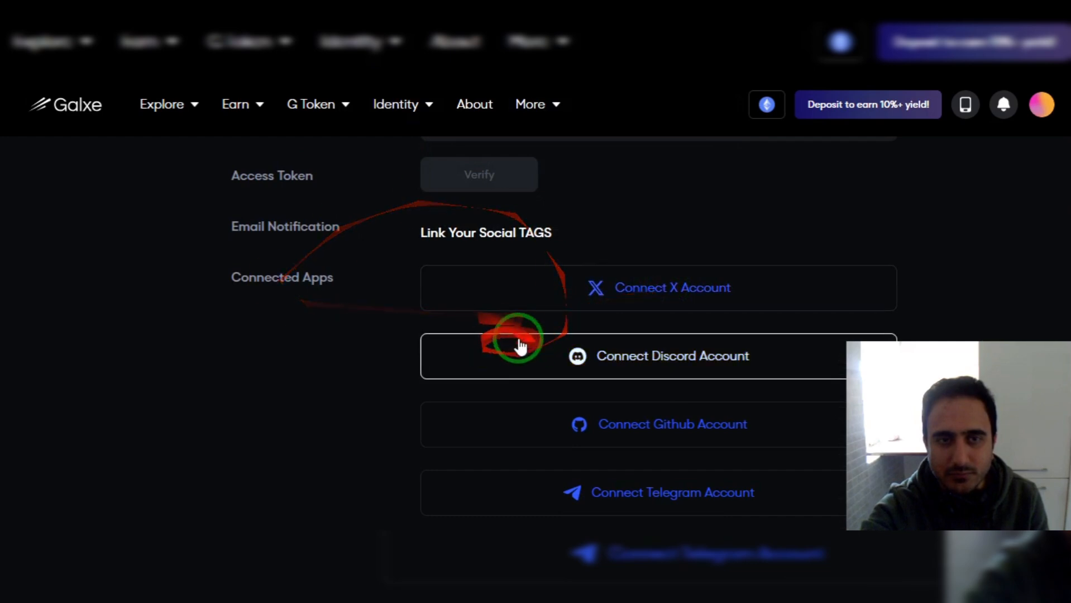
Post Galxe's verification tweet on X to connect the X account, then close the X window.
{"action": "left_click", "coordinate": [662, 301]}
{"action": "left_click", "coordinate": [320, 408]}
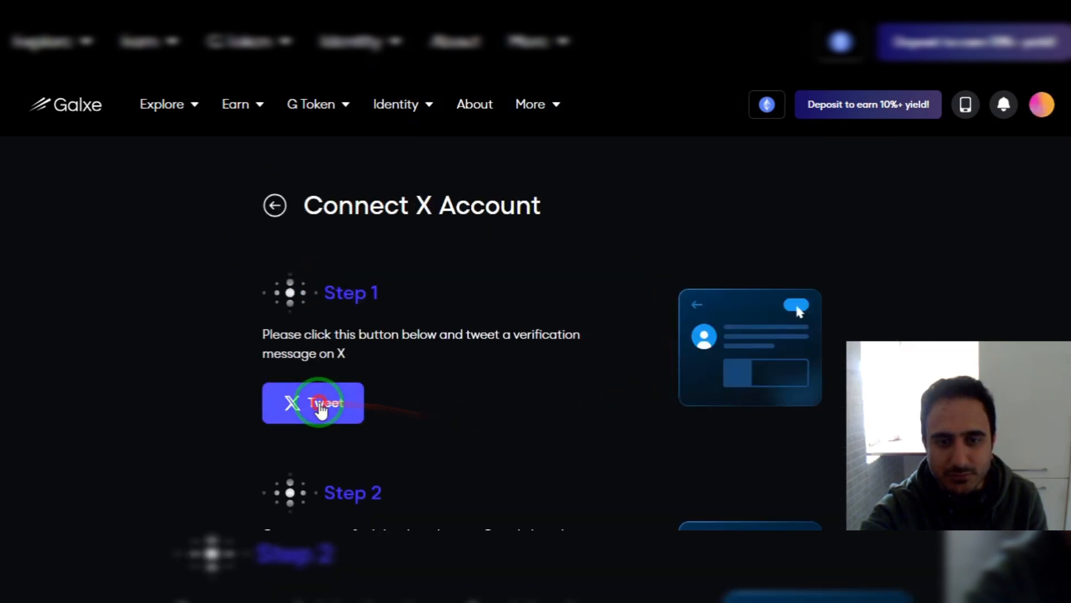
{"action": "left_click_drag", "start_coordinate": [569, 172], "coordinate": [588, 96]}
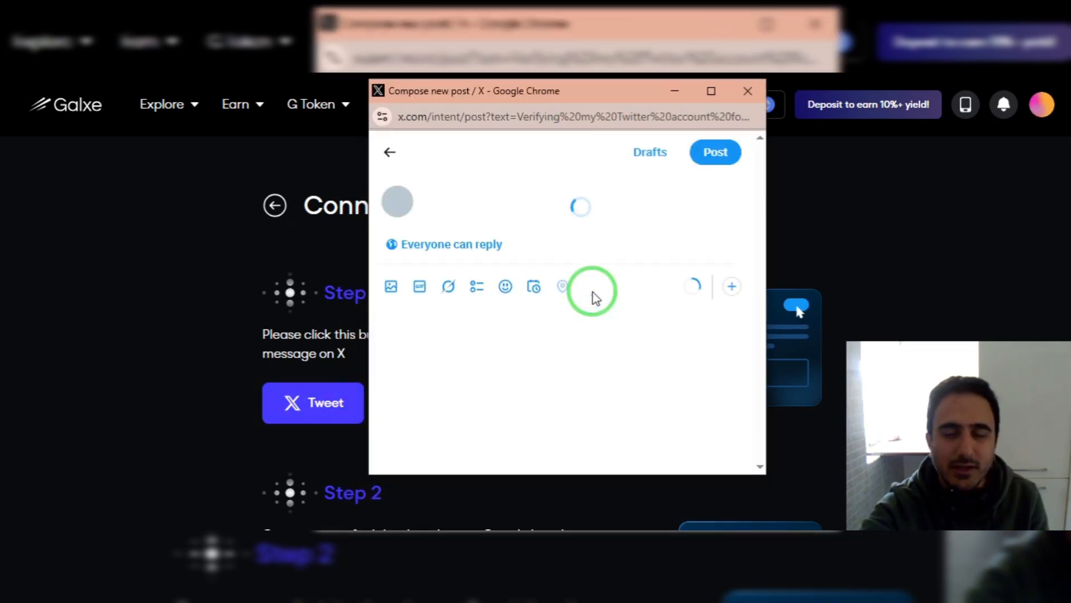
{"action": "left_click", "coordinate": [717, 162]}
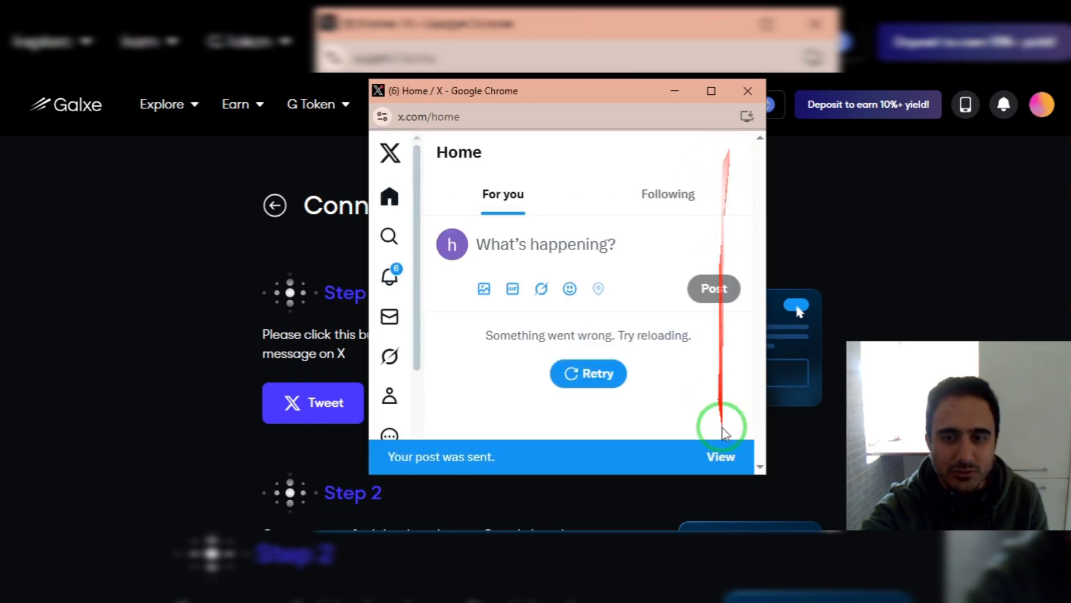
{"action": "left_click", "coordinate": [747, 91]}
Review the Follow Recall task list and open the referral task's Share options.
{"action": "scroll", "coordinate": [581, 259], "scroll_direction": "down", "scroll_amount": 3}
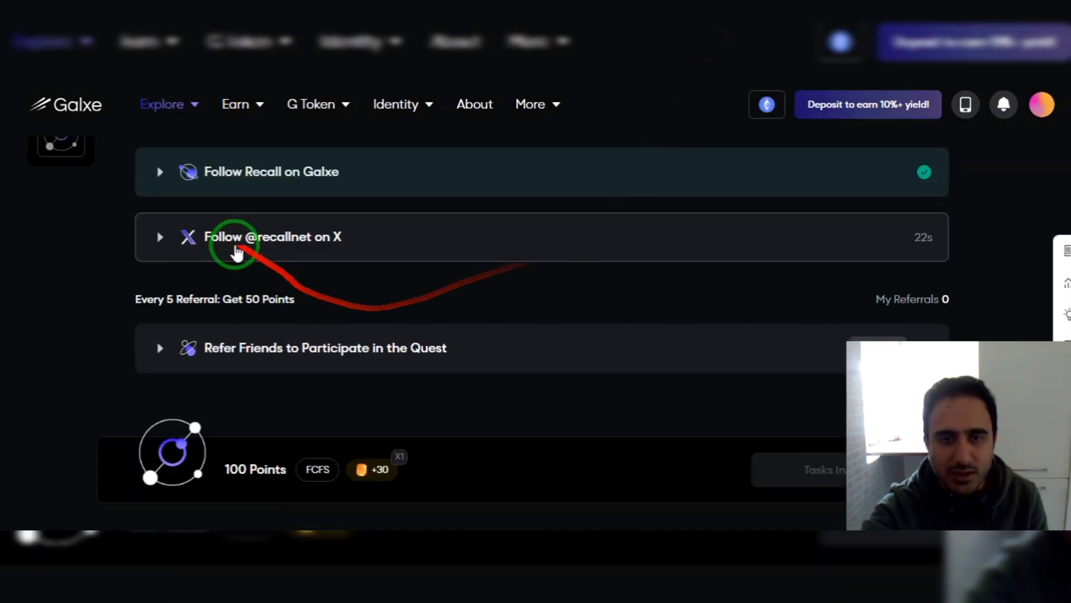
{"action": "scroll", "coordinate": [444, 302], "scroll_direction": "down", "scroll_amount": 2}
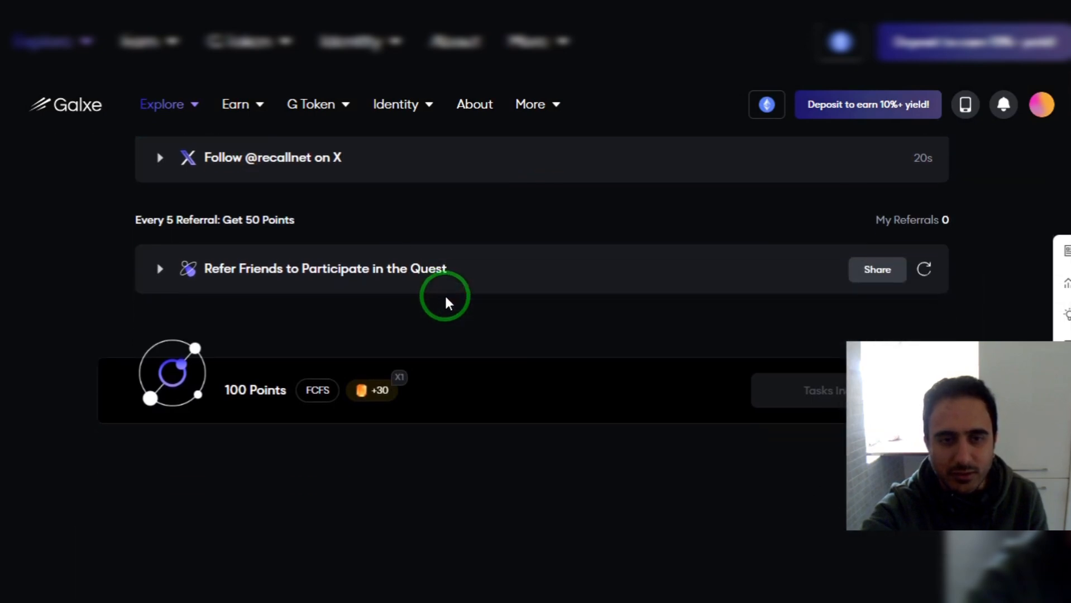
{"action": "left_click", "coordinate": [877, 271]}
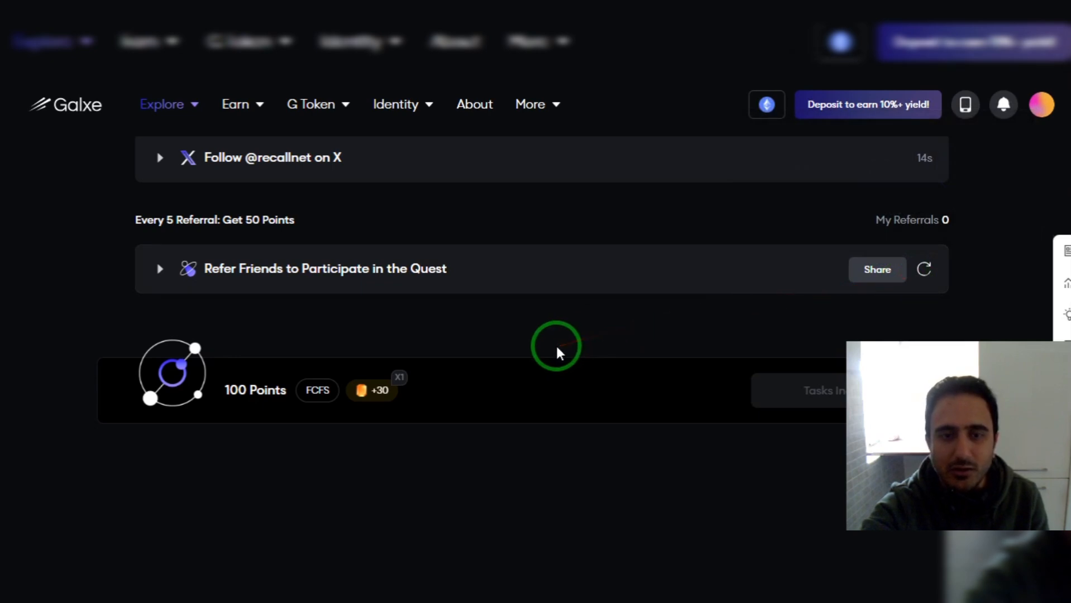
{"action": "scroll", "coordinate": [556, 349], "scroll_direction": "up", "scroll_amount": 5}
{"action": "scroll", "coordinate": [556, 346], "scroll_direction": "up", "scroll_amount": 2}
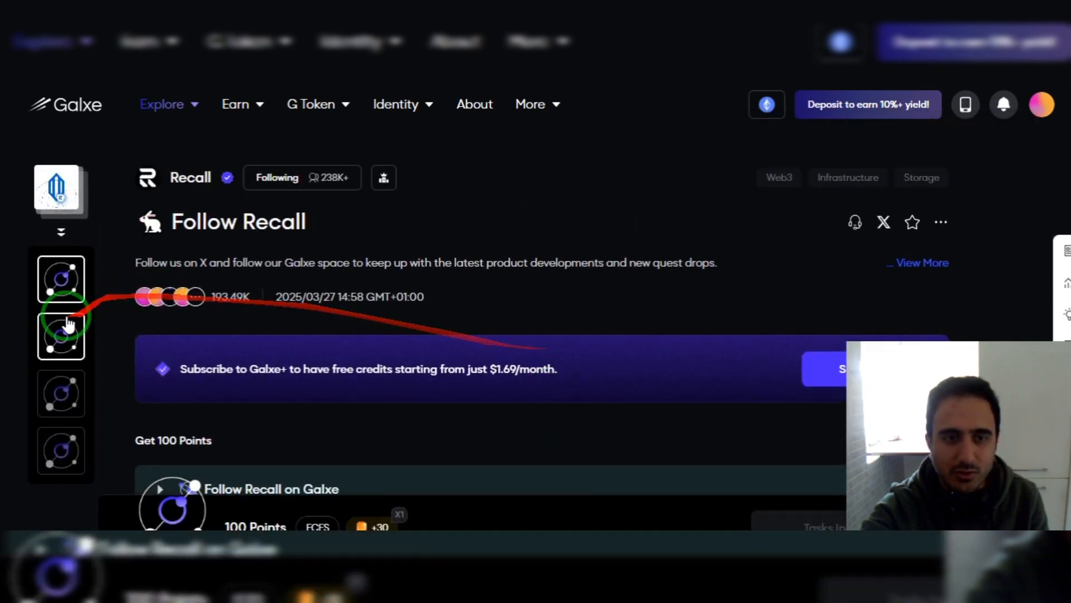
{"action": "mouse_move", "coordinate": [59, 336]}
{"action": "left_mouse_down"}
{"action": "mouse_move", "coordinate": [502, 239]}
{"action": "mouse_move", "coordinate": [436, 324]}
{"action": "left_mouse_up"}
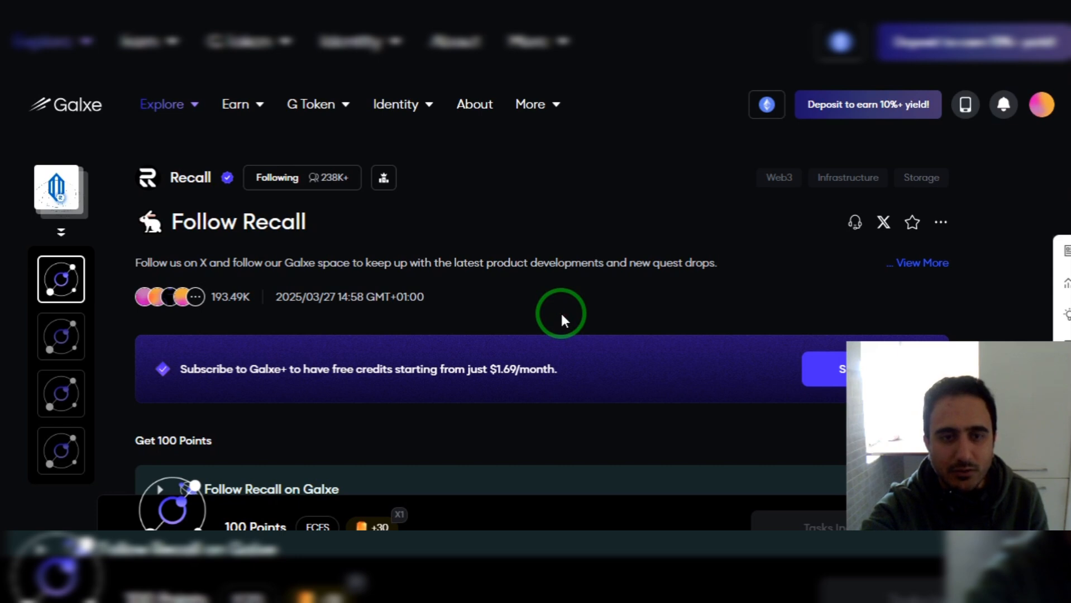
{"action": "left_click_drag", "start_coordinate": [562, 316], "coordinate": [66, 332]}
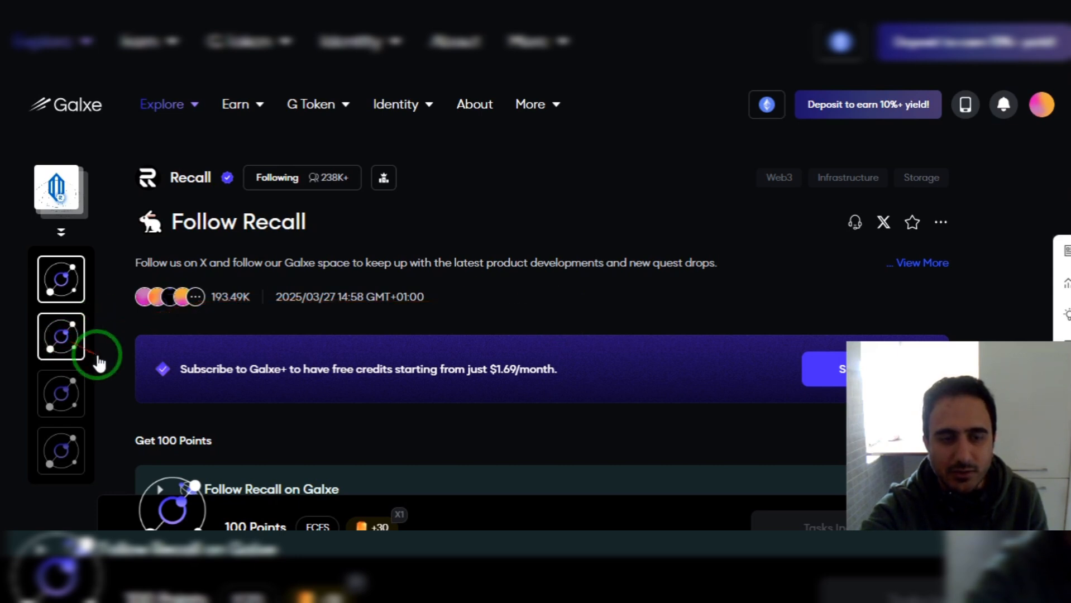
Open the 'Join the Recall Discord' quest and accept the Stay Updated notifications for Recall perks.
{"action": "left_click", "coordinate": [98, 356]}
{"action": "mouse_move", "coordinate": [161, 326]}
{"action": "left_mouse_down"}
{"action": "mouse_move", "coordinate": [520, 393]}
{"action": "mouse_move", "coordinate": [291, 325]}
{"action": "left_mouse_up"}
{"action": "scroll", "coordinate": [545, 338], "scroll_direction": "down", "scroll_amount": 6}
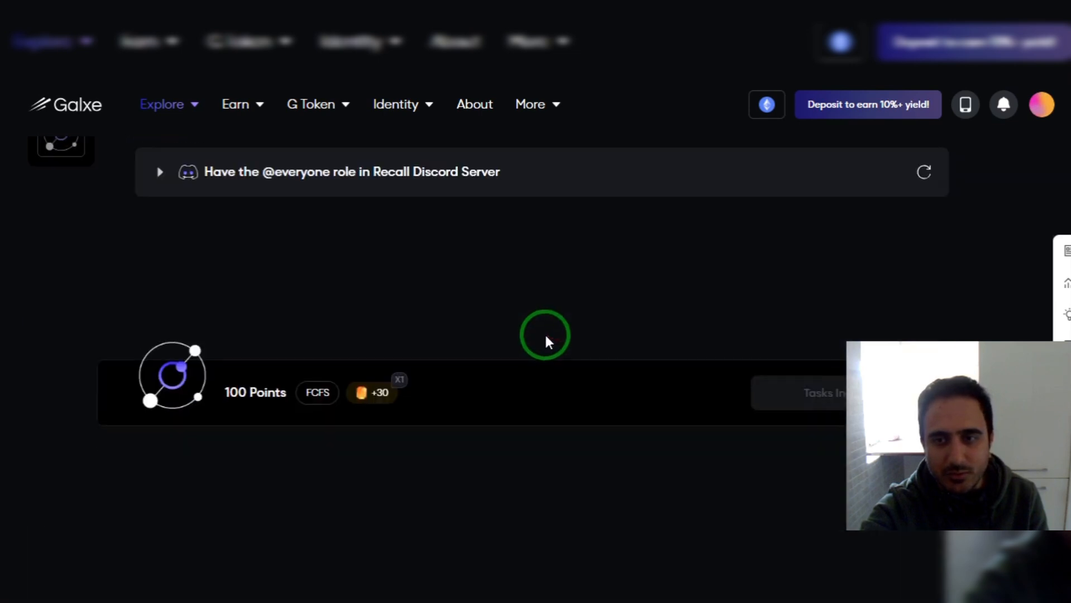
{"action": "scroll", "coordinate": [296, 293], "scroll_direction": "up", "scroll_amount": 2}
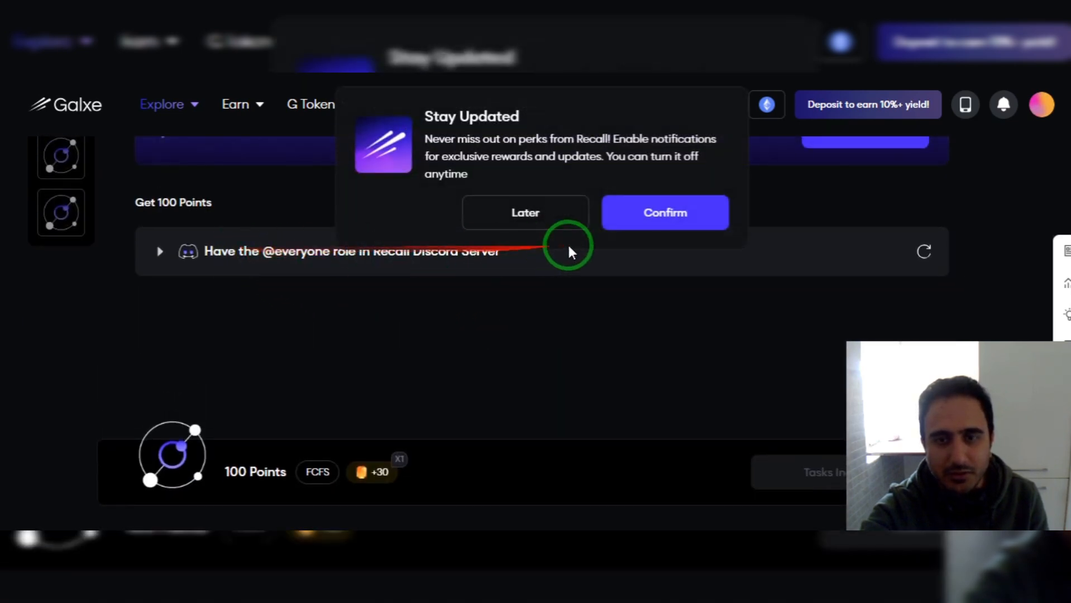
{"action": "left_click", "coordinate": [645, 220]}
{"action": "scroll", "coordinate": [635, 310], "scroll_direction": "up", "scroll_amount": 4}
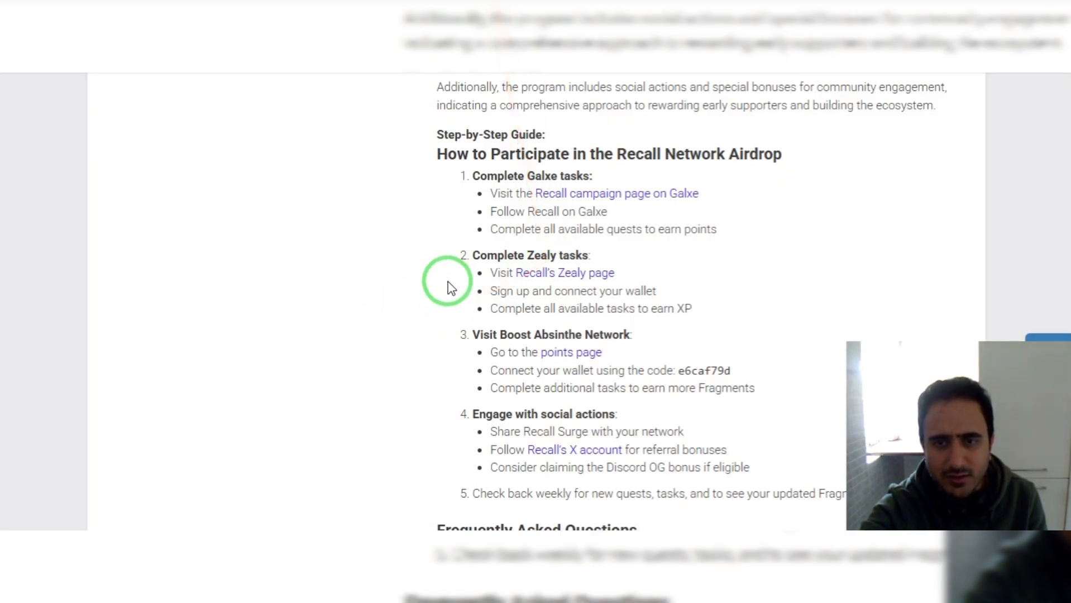
Open the guide's 'Recall's Zealy page' link from step 2 in a new tab.
{"action": "left_click_drag", "start_coordinate": [606, 280], "coordinate": [560, 288]}
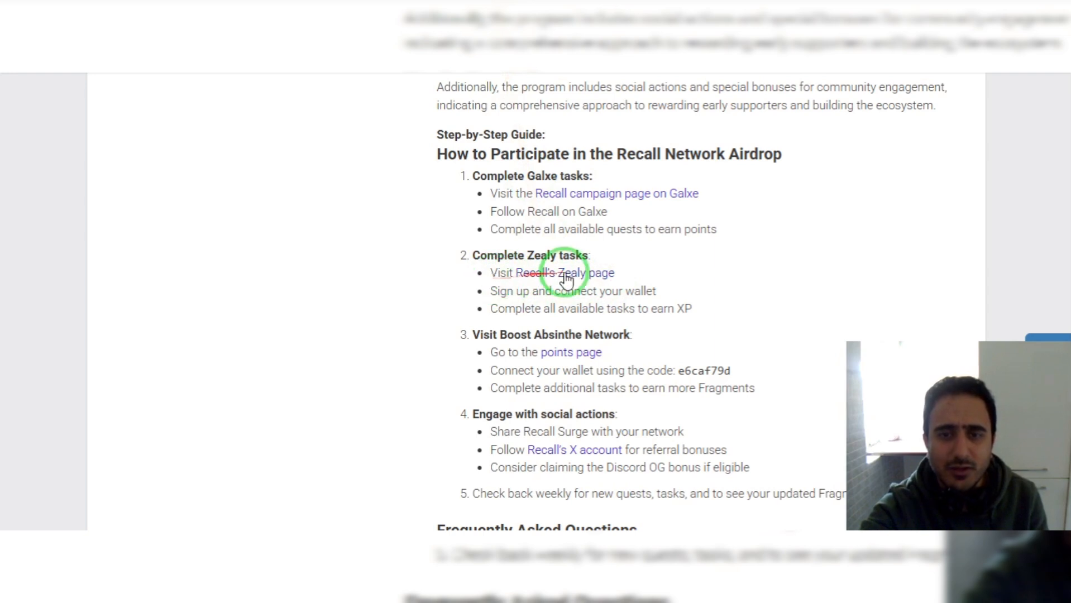
{"action": "right_click", "coordinate": [563, 273]}
{"action": "left_click", "coordinate": [595, 287]}
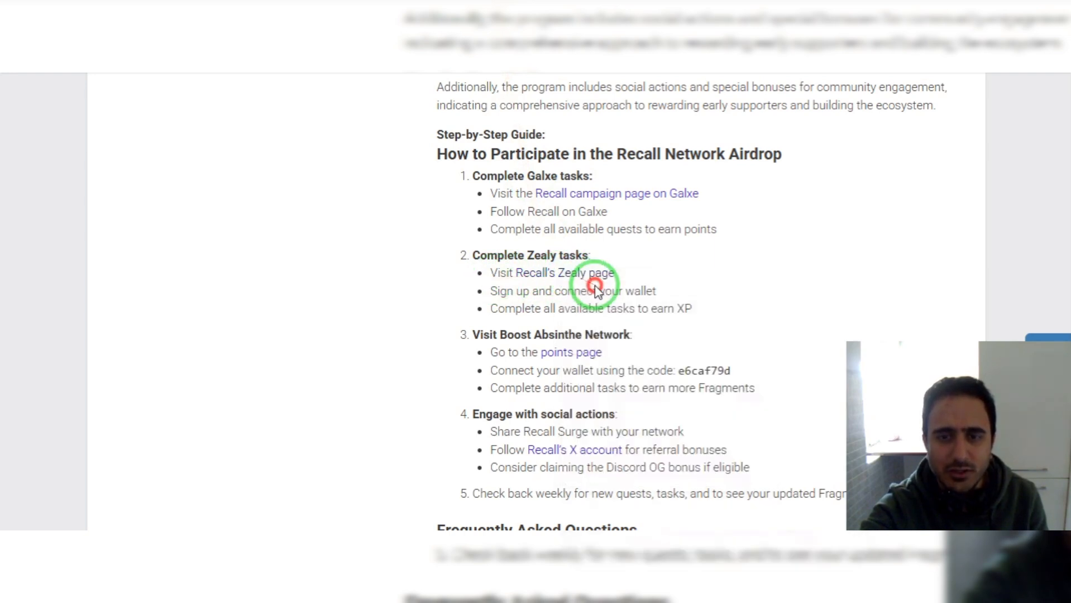
{"action": "left_click", "coordinate": [692, 22]}
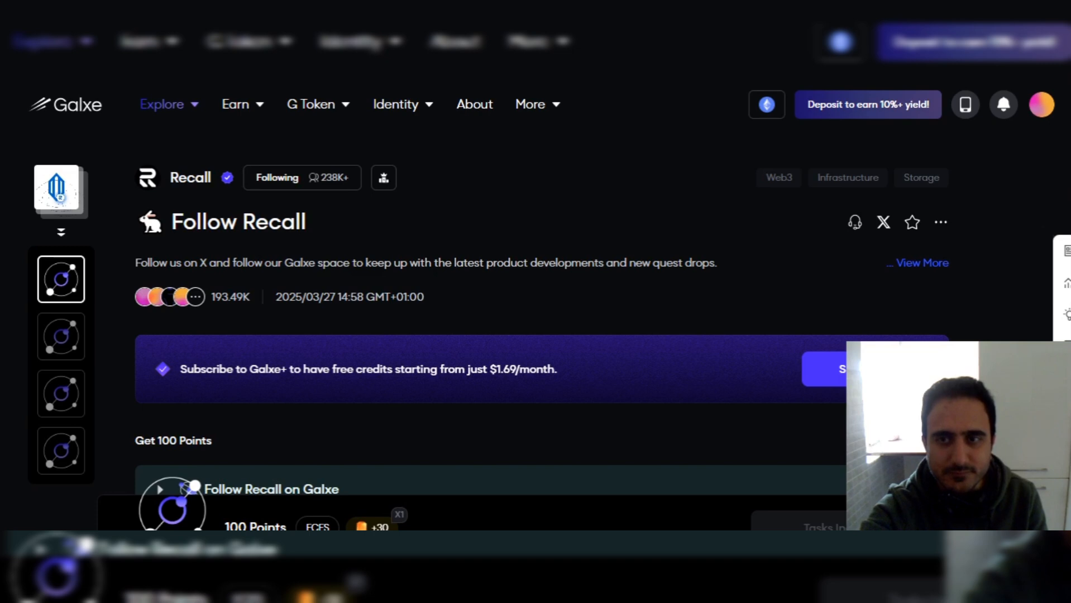
On Recall Network's Zealy board, accept all cookies and begin e-mail sign-up, then return to the guide.
{"action": "left_click", "coordinate": [631, 7]}
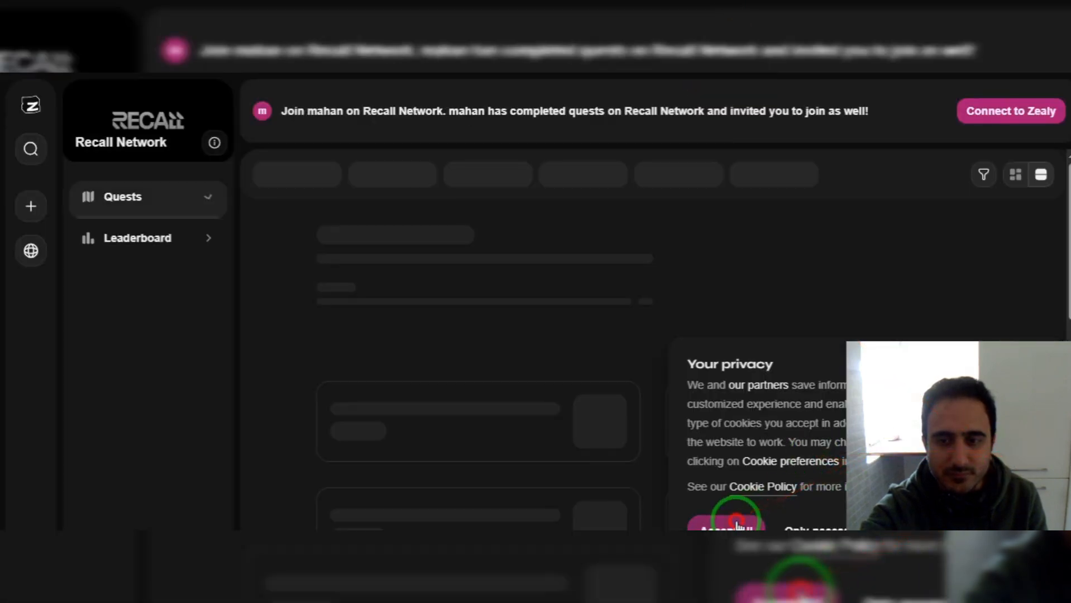
{"action": "left_click", "coordinate": [737, 525]}
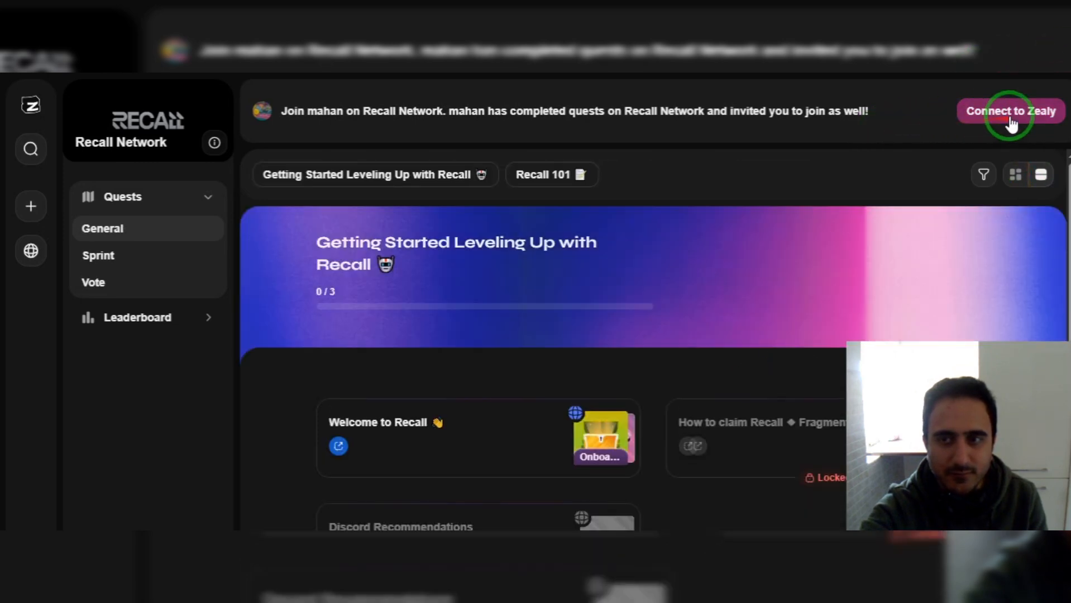
{"action": "left_click", "coordinate": [1010, 117]}
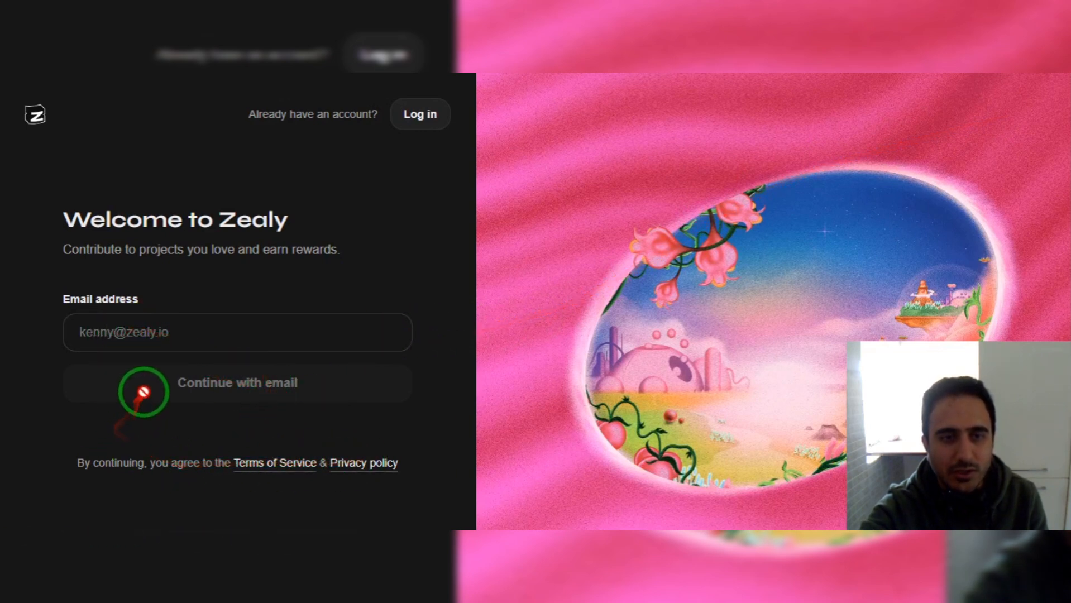
{"action": "left_click", "coordinate": [122, 333]}
{"action": "left_click", "coordinate": [481, 274]}
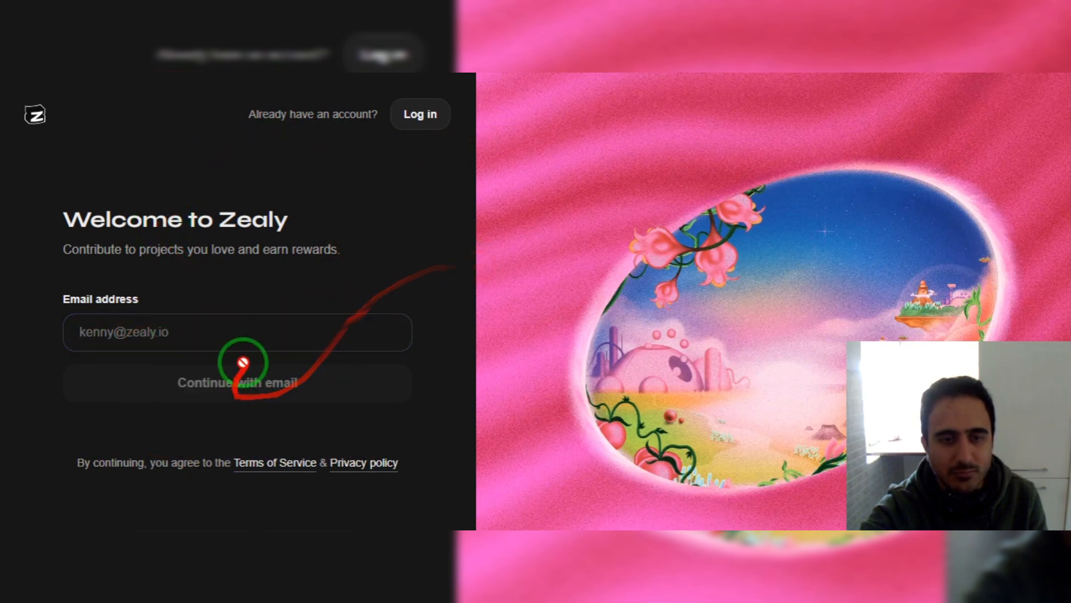
{"action": "left_click", "coordinate": [463, 13]}
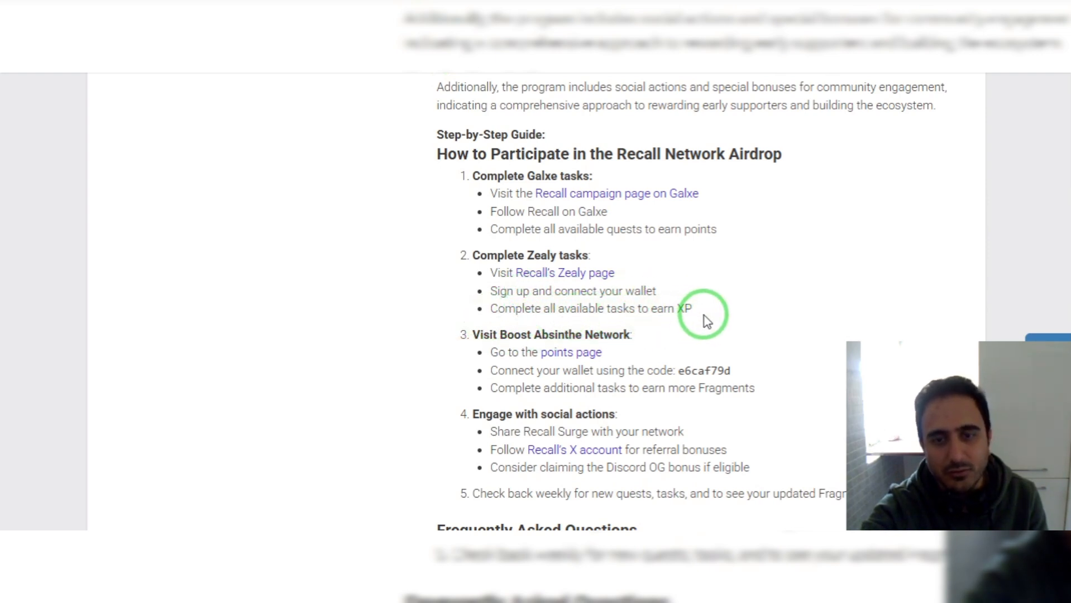
Open step 3's Boost Absinthe points page link in a new tab and view it.
{"action": "right_click", "coordinate": [581, 353]}
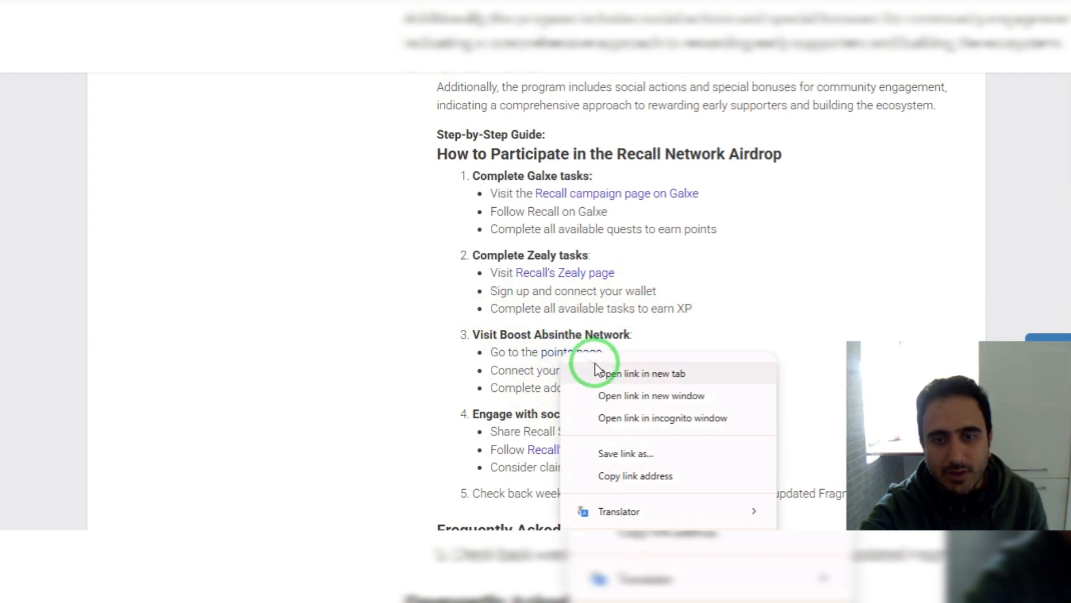
{"action": "left_click", "coordinate": [608, 371]}
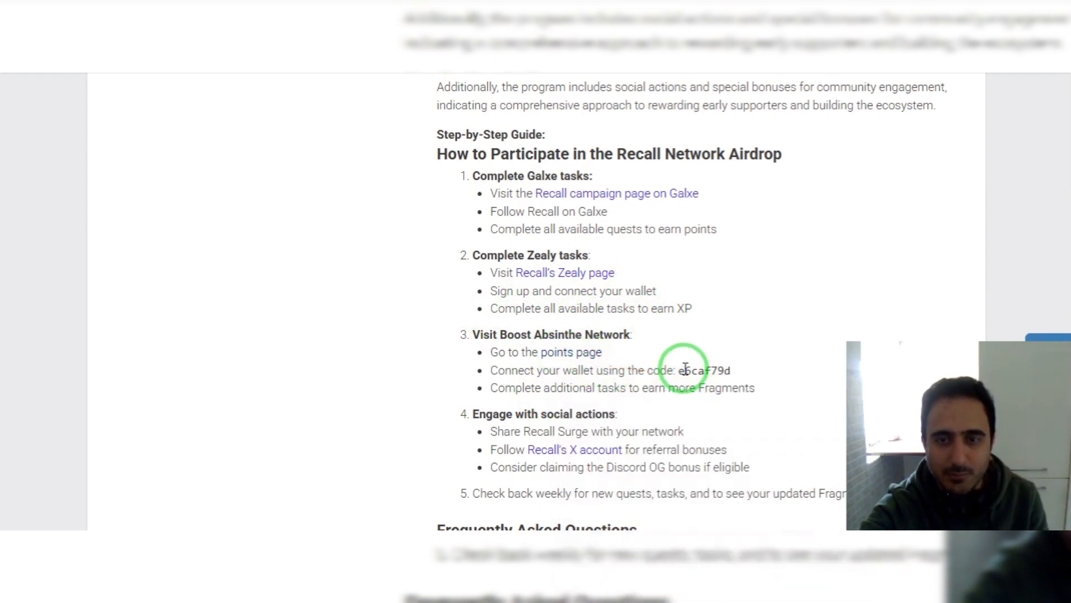
{"action": "left_click", "coordinate": [513, 10]}
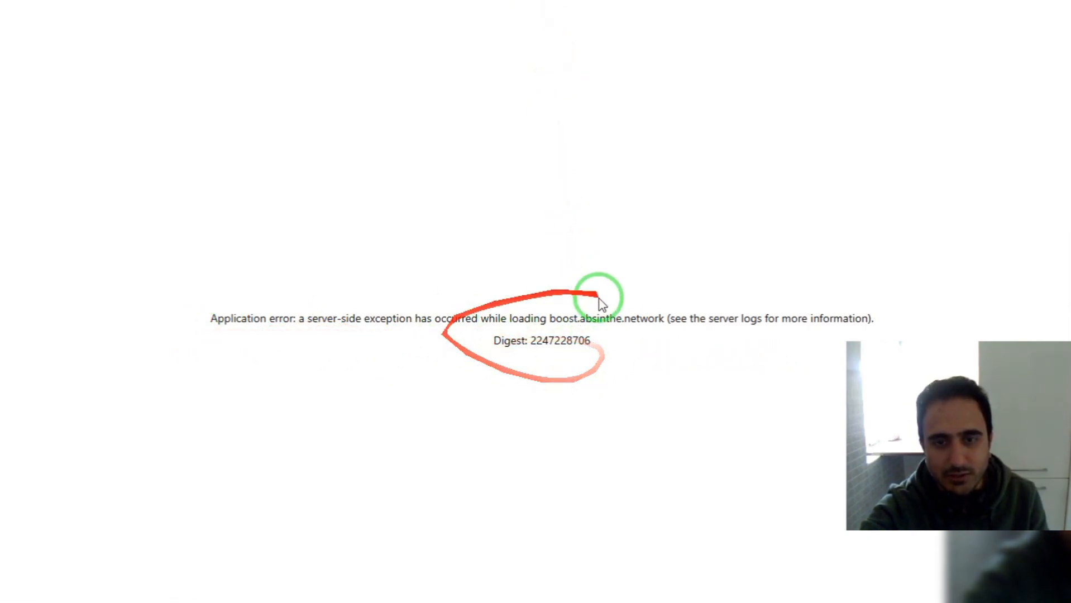
Return from the erroring points page to the airdrops.io guide at step 4's social actions.
{"action": "left_click", "coordinate": [327, 10]}
{"action": "scroll", "coordinate": [372, 292], "scroll_direction": "down", "scroll_amount": 1}
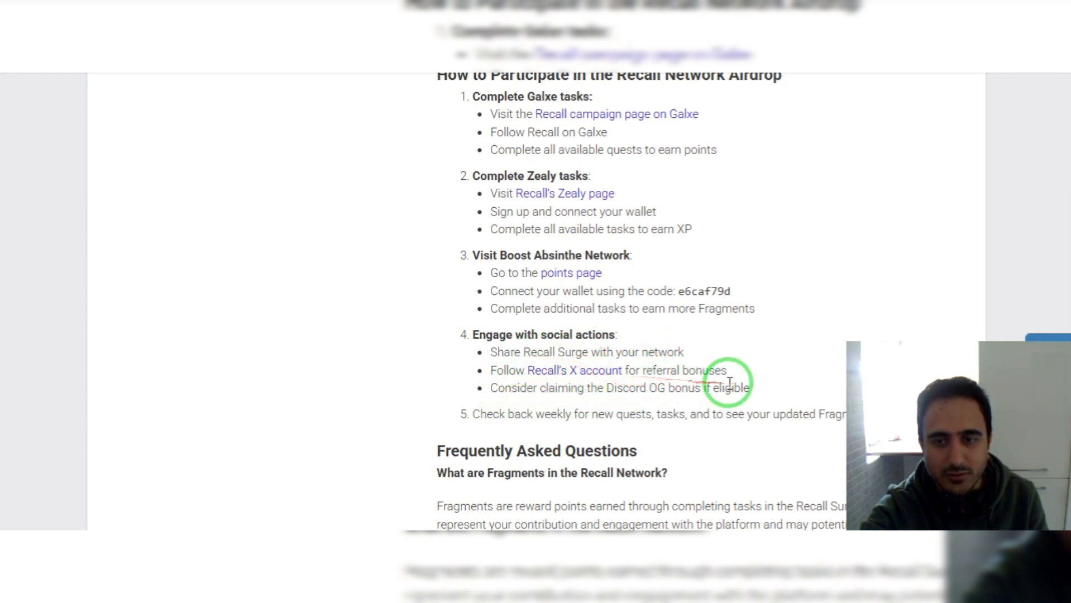
Scroll through the Recall airdrop article's FAQ and Conclusion sections.
{"action": "scroll", "coordinate": [649, 397], "scroll_direction": "down", "scroll_amount": 1}
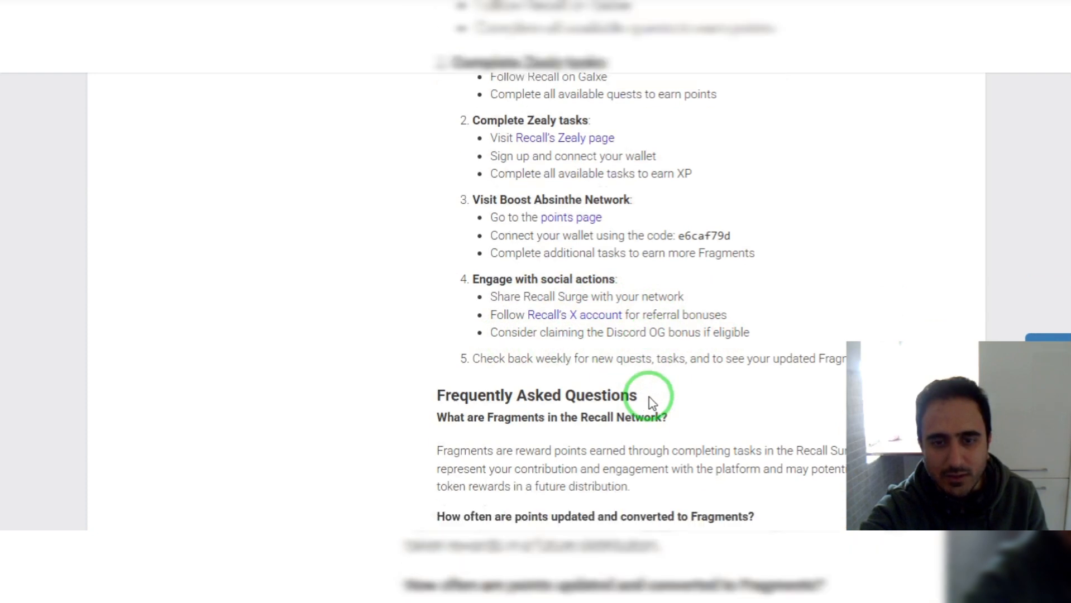
{"action": "scroll", "coordinate": [649, 397], "scroll_direction": "down", "scroll_amount": 2}
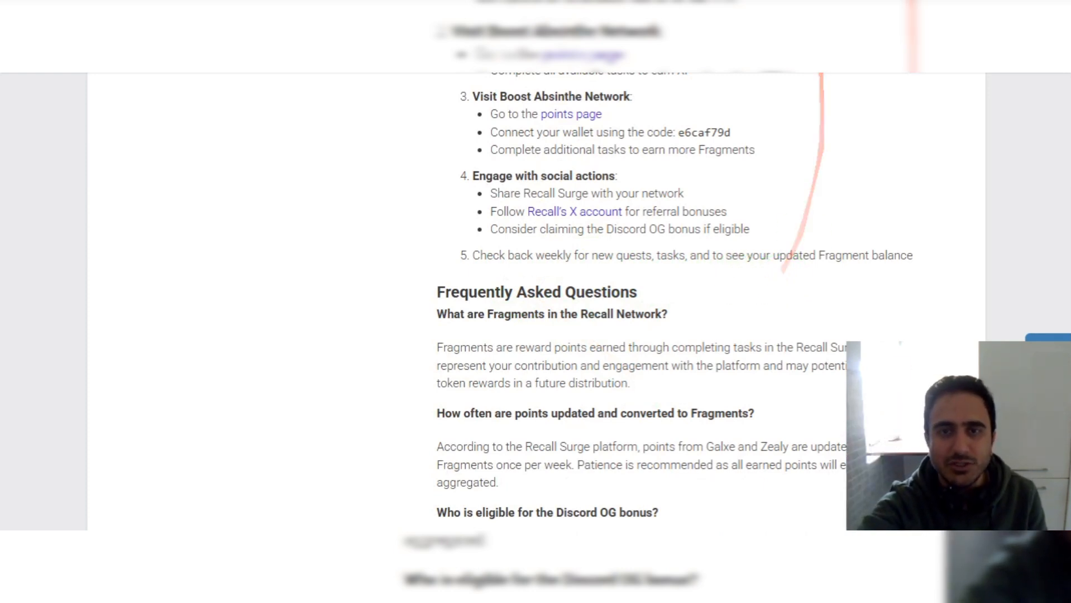
{"action": "scroll", "coordinate": [693, 258], "scroll_direction": "down", "scroll_amount": 5}
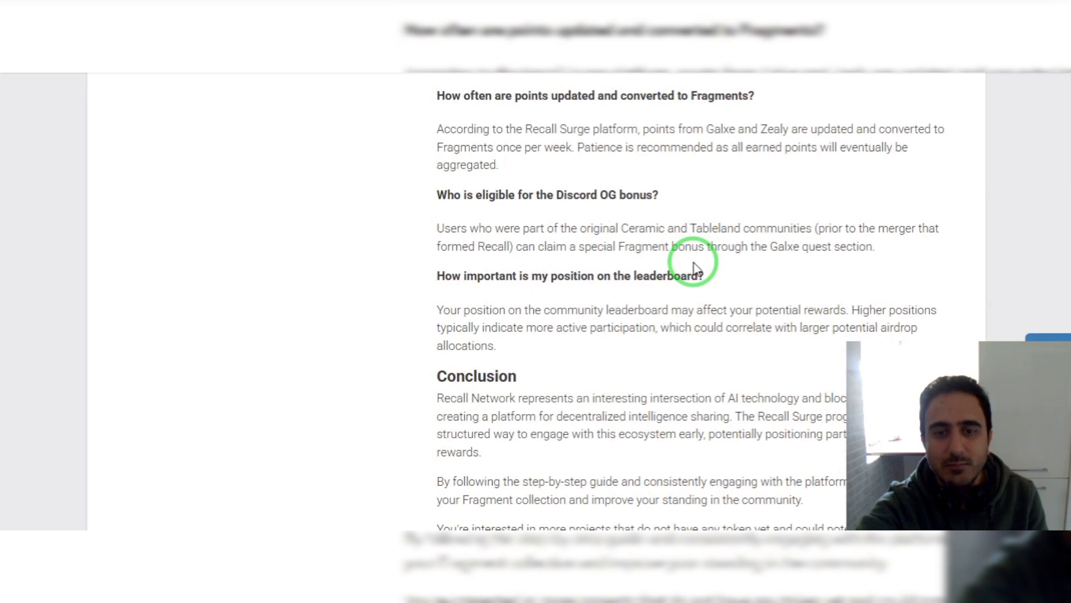
{"action": "scroll", "coordinate": [693, 262], "scroll_direction": "down", "scroll_amount": 4}
{"action": "scroll", "coordinate": [693, 264], "scroll_direction": "up", "scroll_amount": 9}
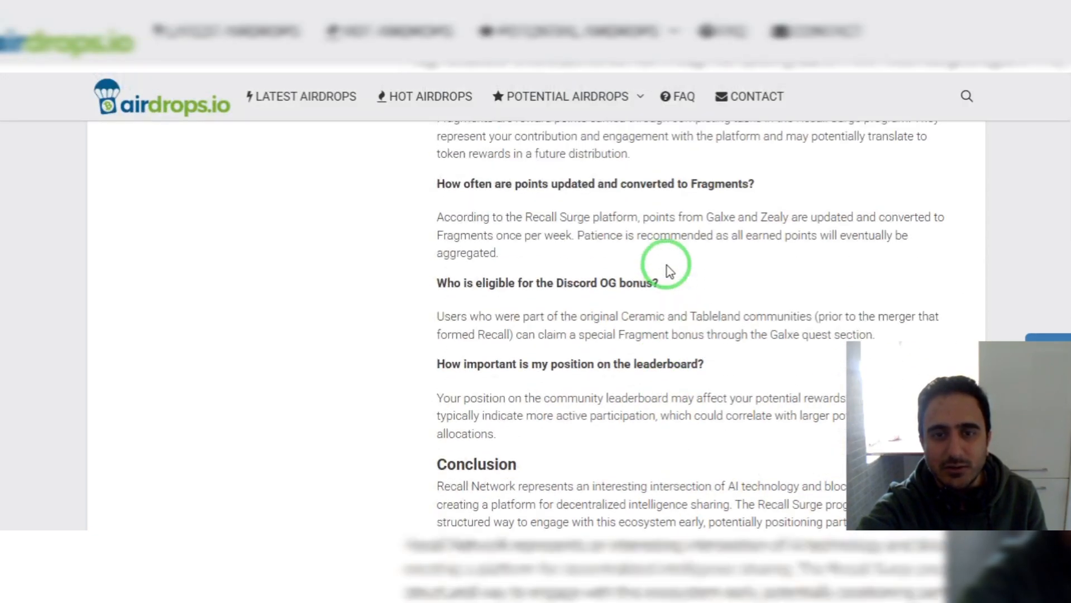
{"action": "scroll", "coordinate": [667, 267], "scroll_direction": "down", "scroll_amount": 3}
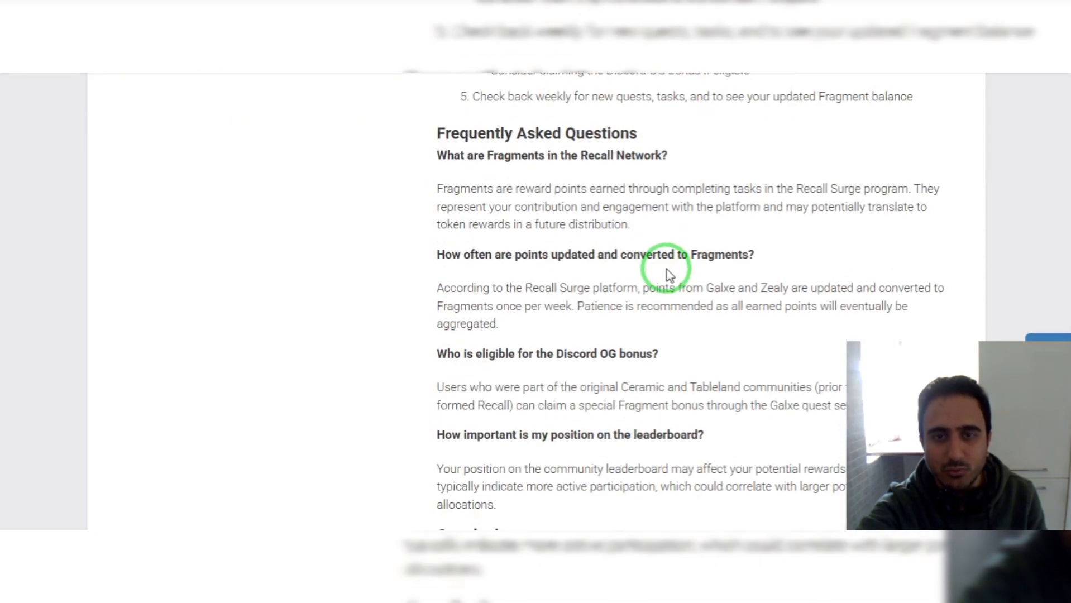
{"action": "scroll", "coordinate": [579, 291], "scroll_direction": "down", "scroll_amount": 4}
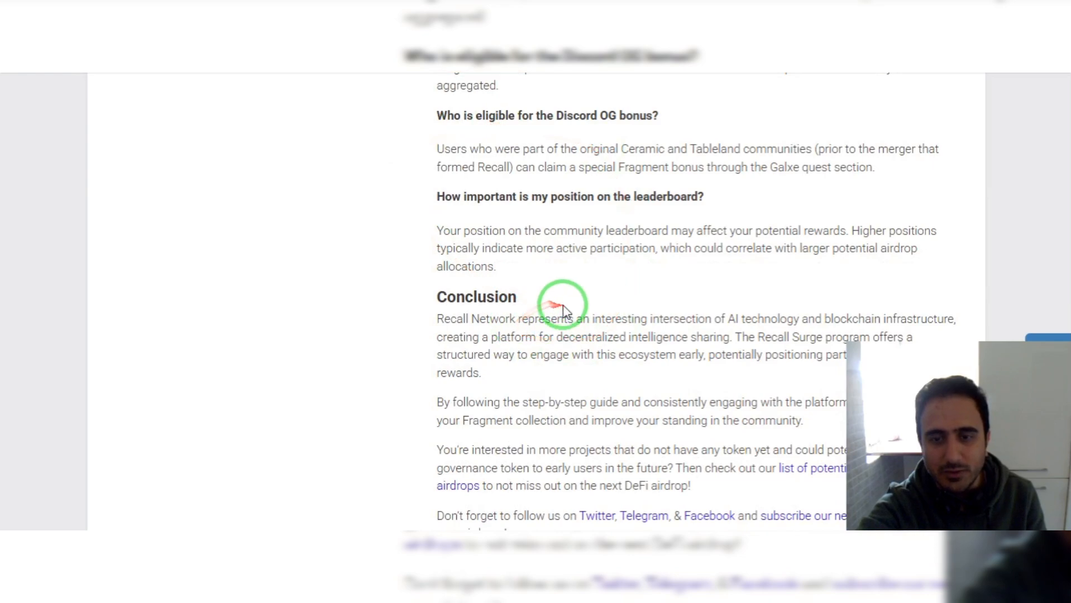
{"action": "scroll", "coordinate": [558, 302], "scroll_direction": "down", "scroll_amount": 4}
{"action": "scroll", "coordinate": [633, 284], "scroll_direction": "up", "scroll_amount": 20}
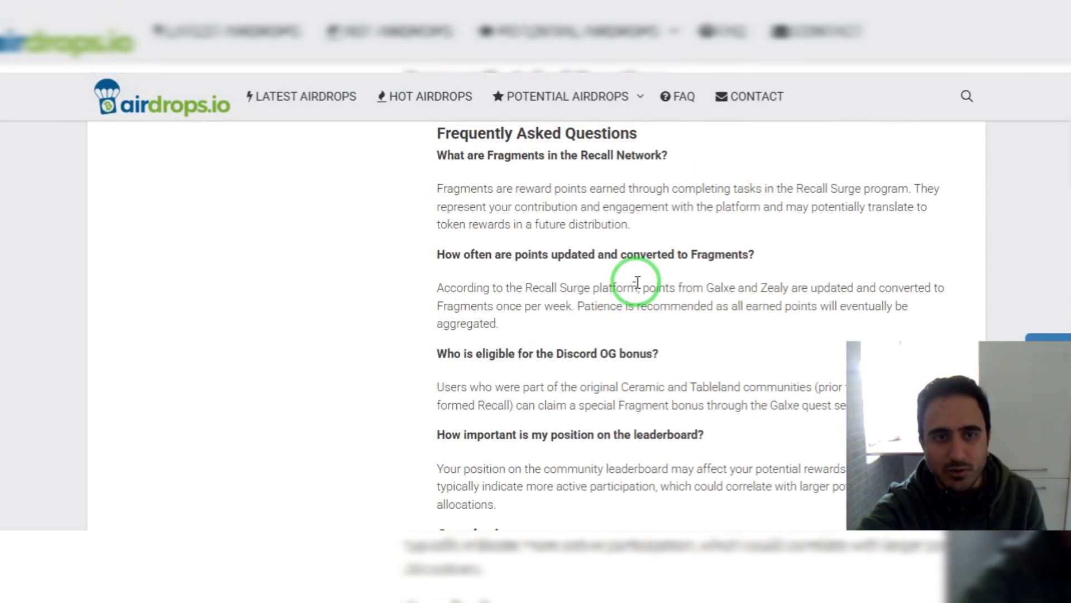
{"action": "scroll", "coordinate": [424, 299], "scroll_direction": "down", "scroll_amount": 6}
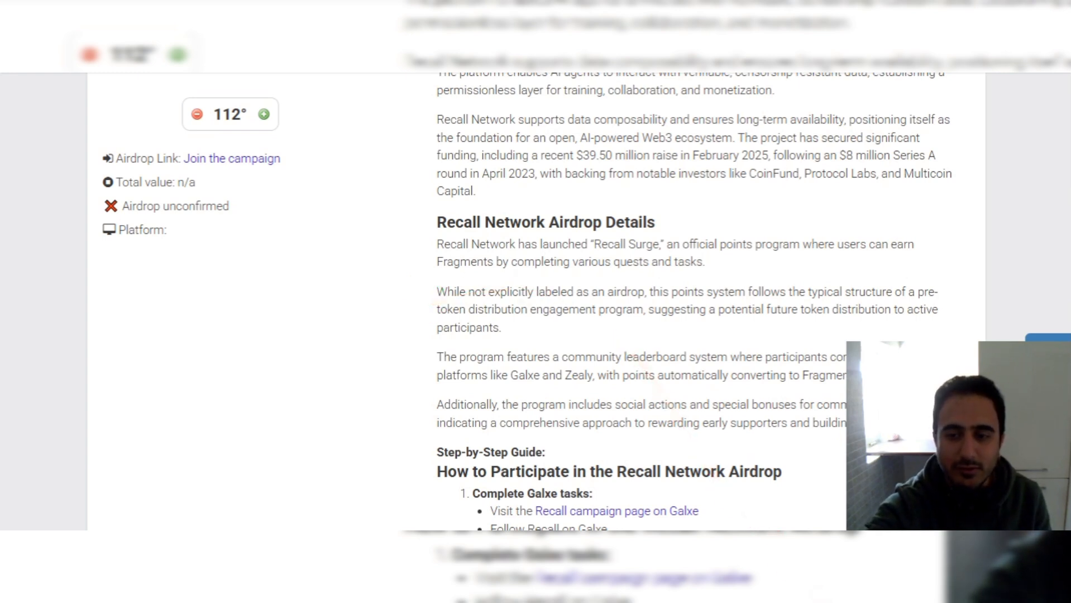
{"action": "left_click", "coordinate": [860, 545]}
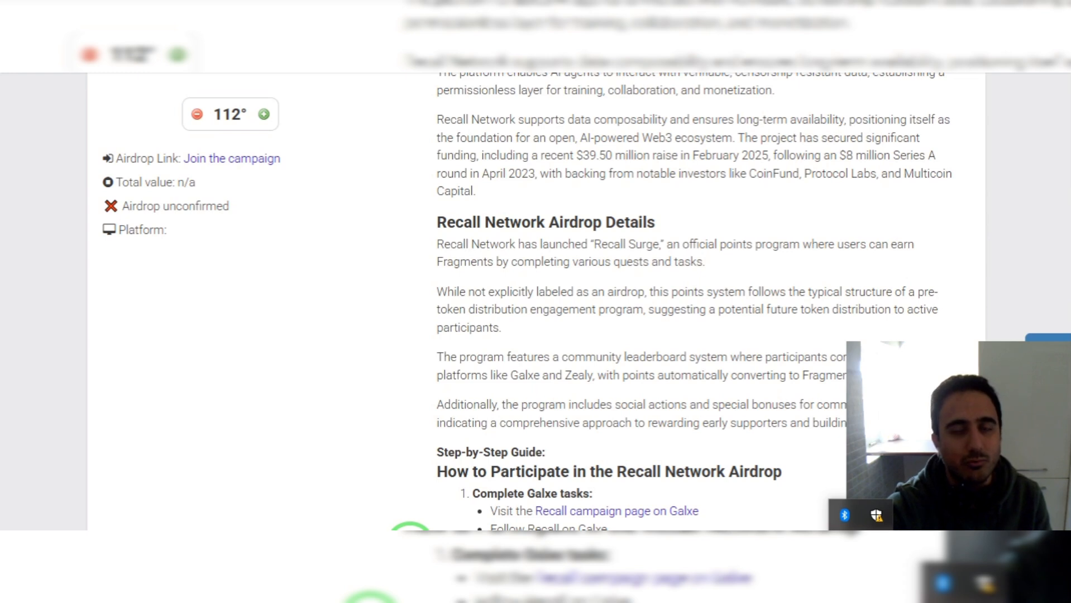
{"action": "left_click", "coordinate": [861, 545]}
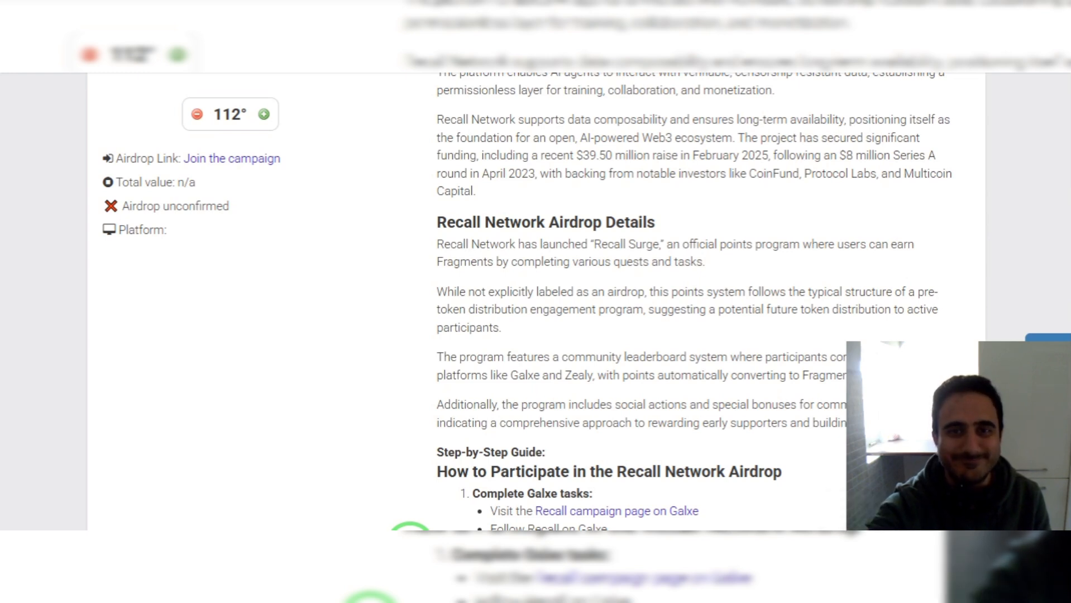